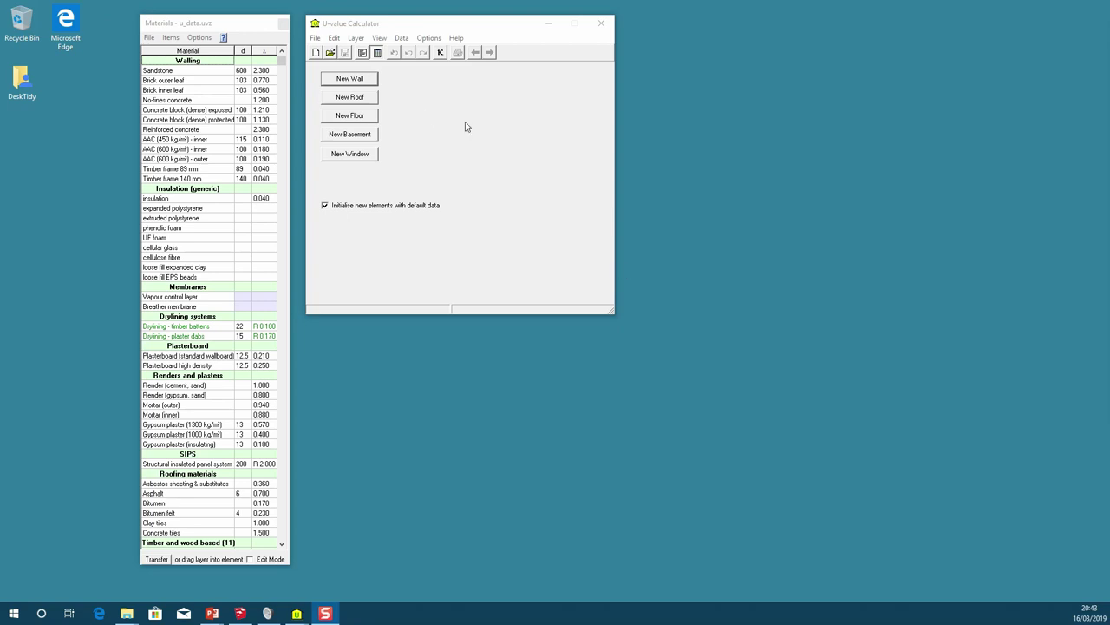
Step: Start a new wall element, Wall <new 1>
click(344, 83)
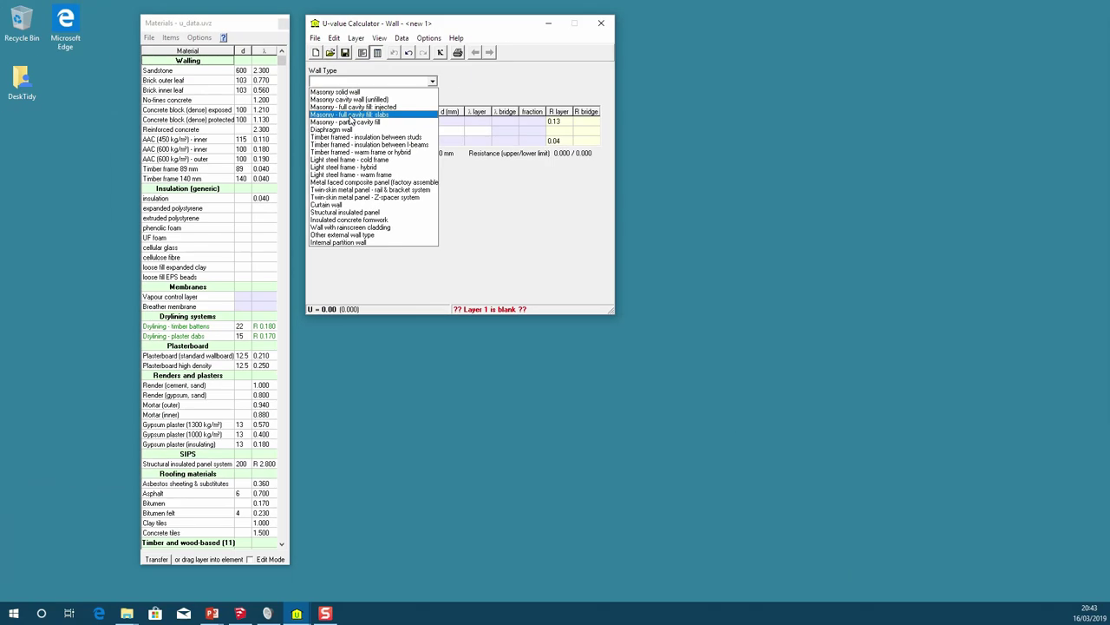
Step: Choose the 'Masonry - full cavity fill: slabs' wall type and place its 0.34 W/m²K printout beside the table
click(347, 202)
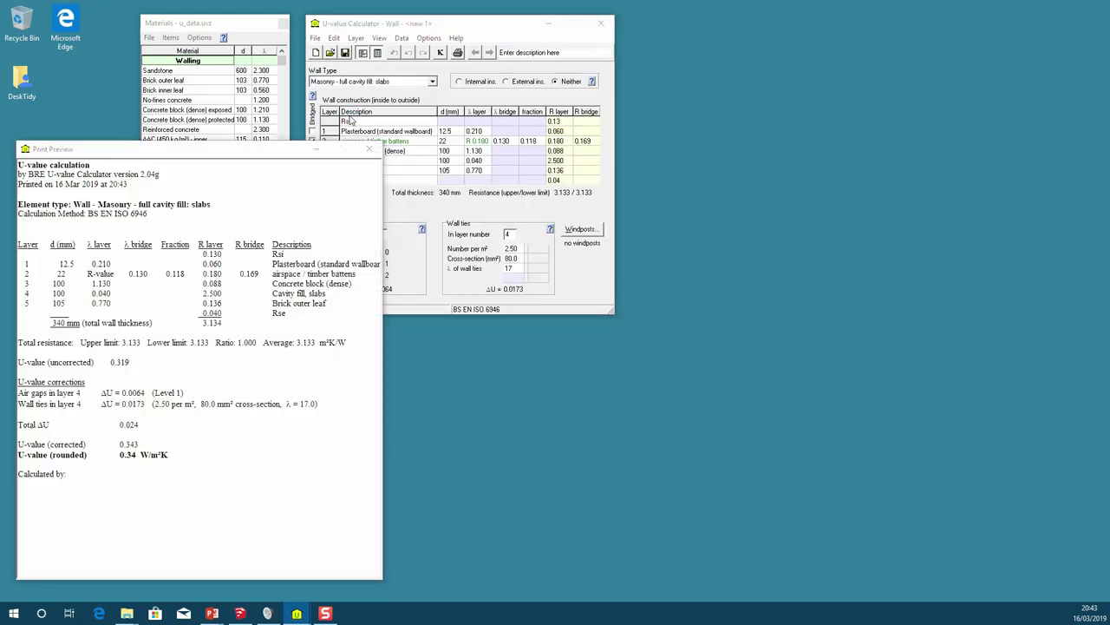
click(295, 155)
drag(295, 154, 907, 32)
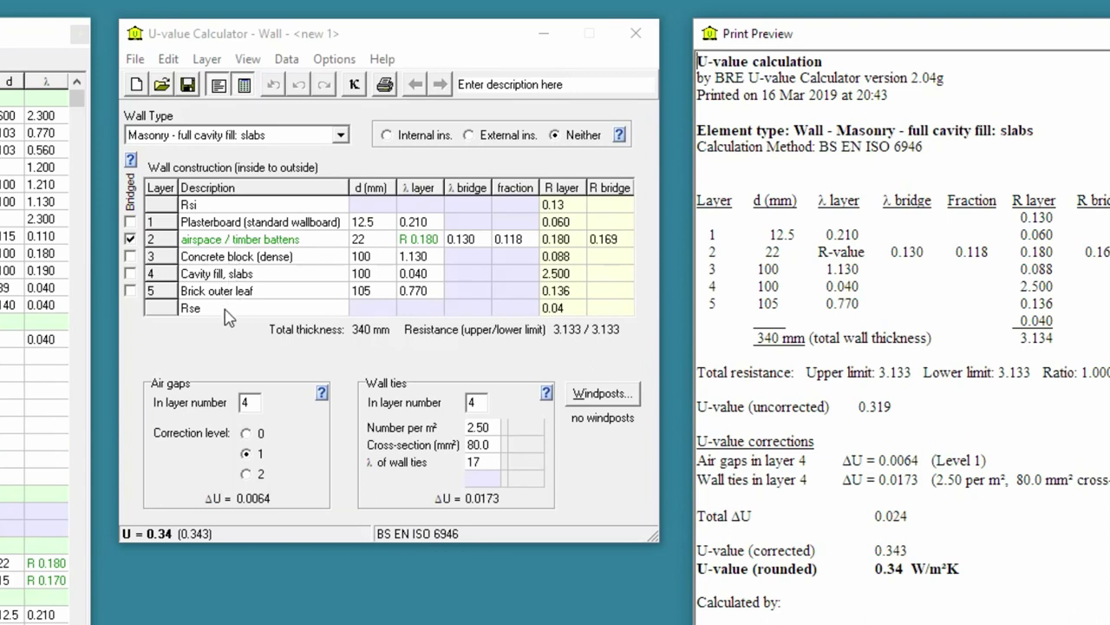
click(238, 293)
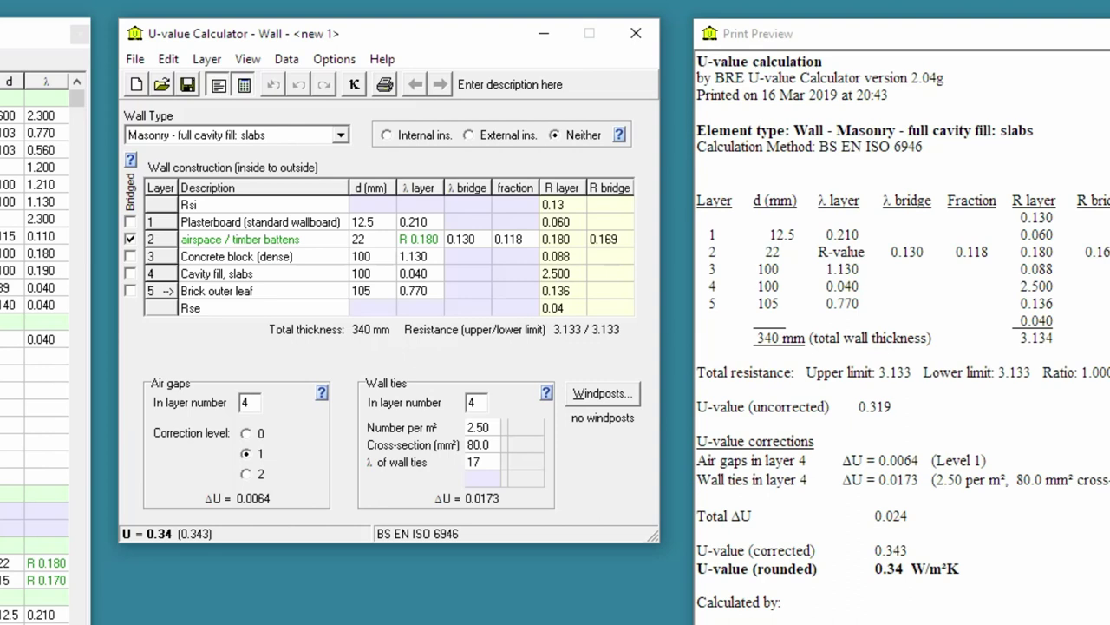
click(79, 34)
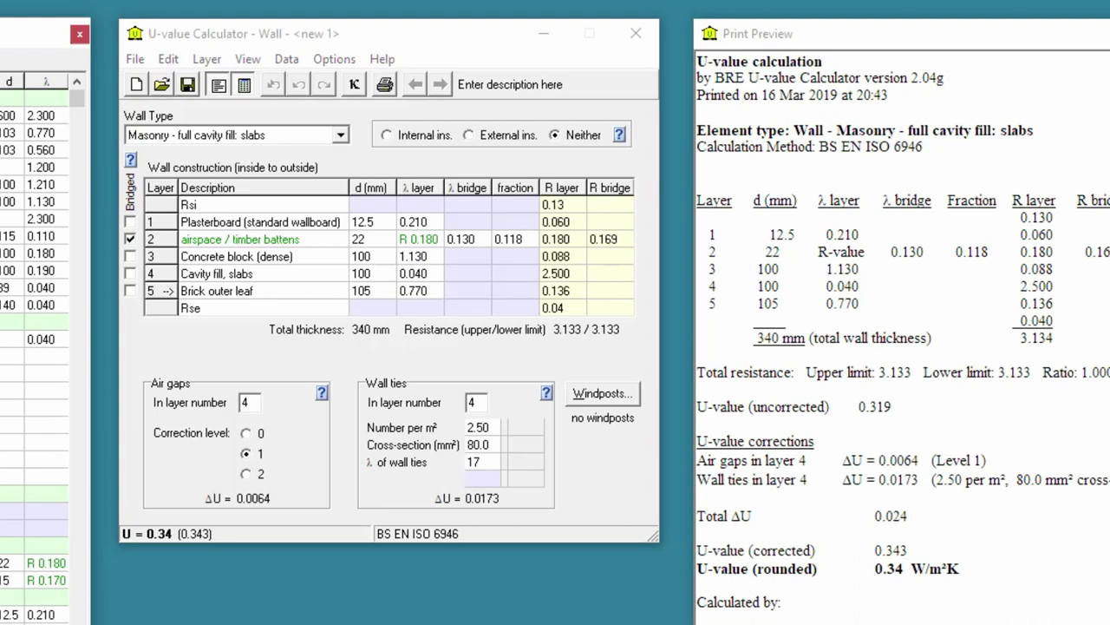
Step: Replace the brick outer leaf with a protected dense concrete block layer
drag(112, 266, 208, 308)
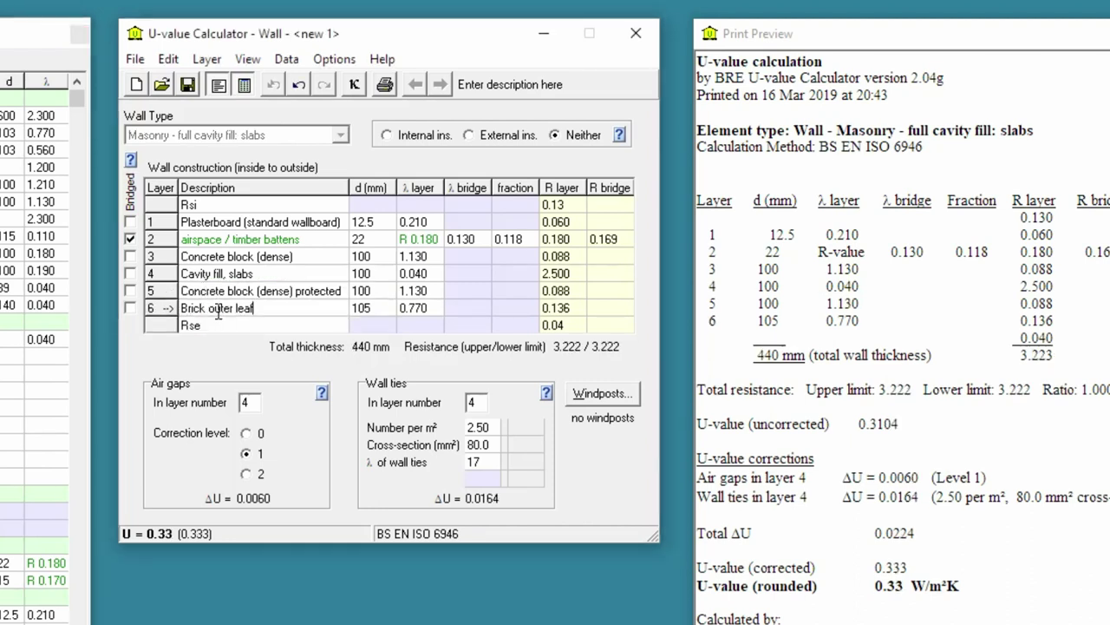
right_click(217, 314)
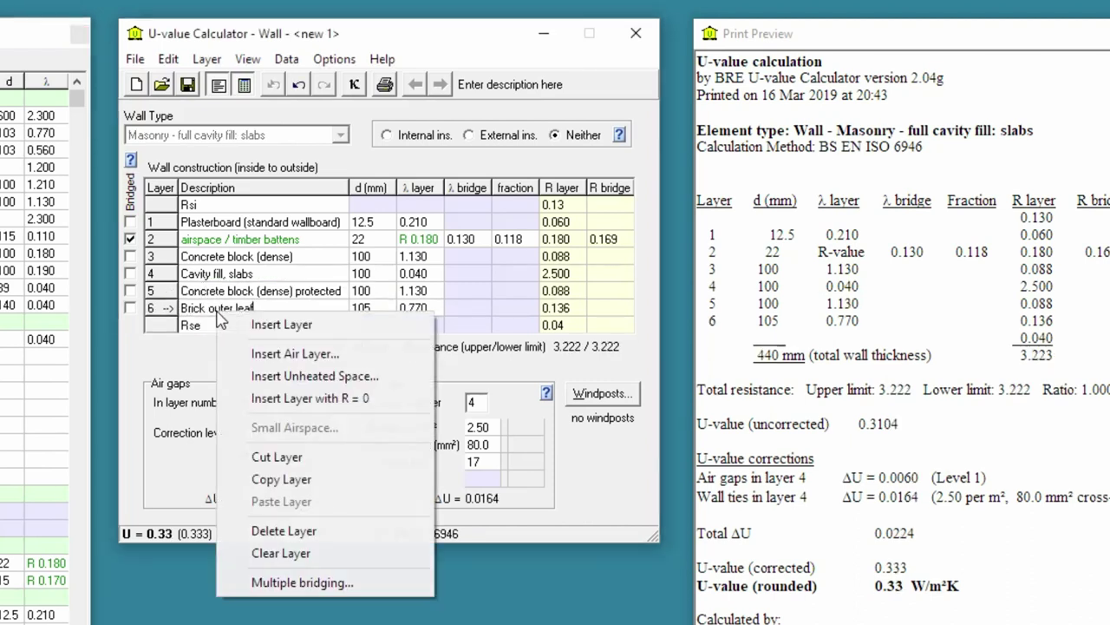
click(282, 529)
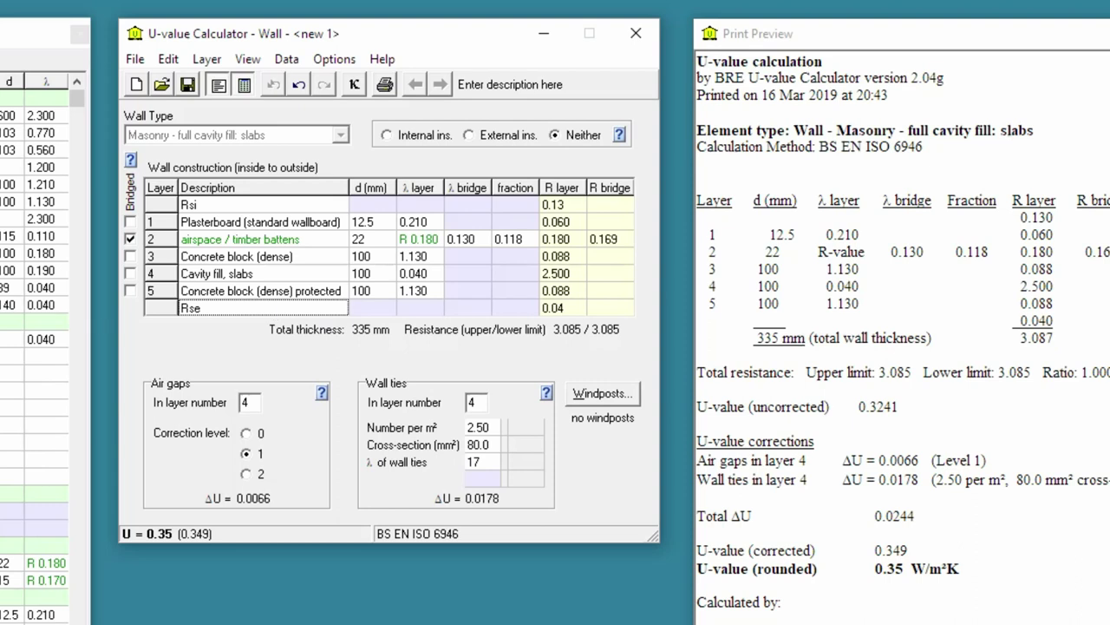
Step: Add cement-sand render as the outermost layer
click(52, 34)
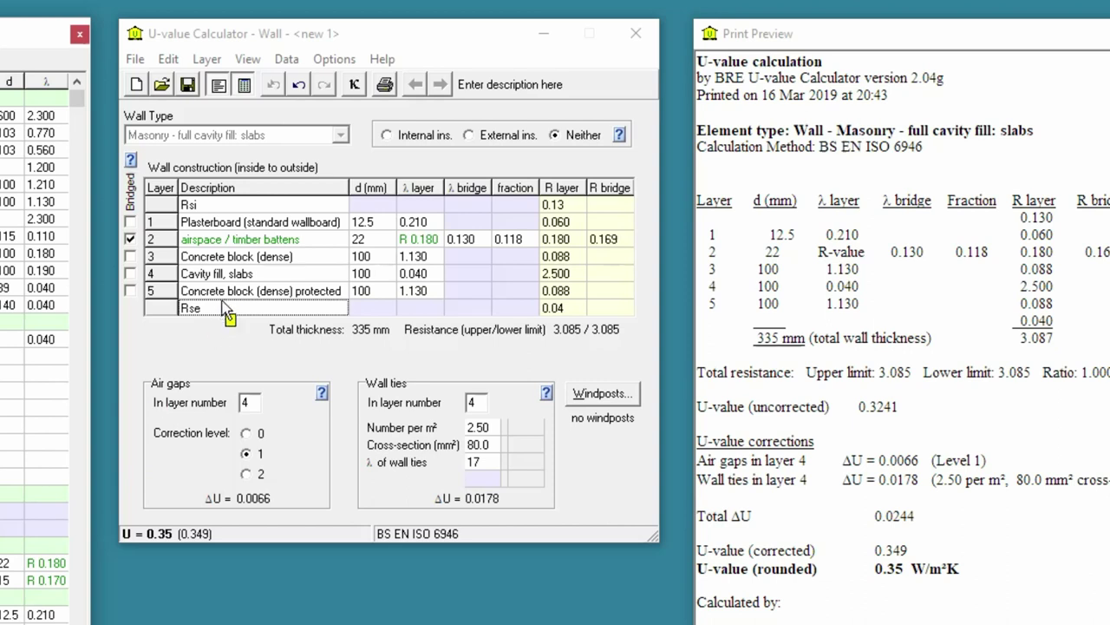
drag(240, 310, 241, 310)
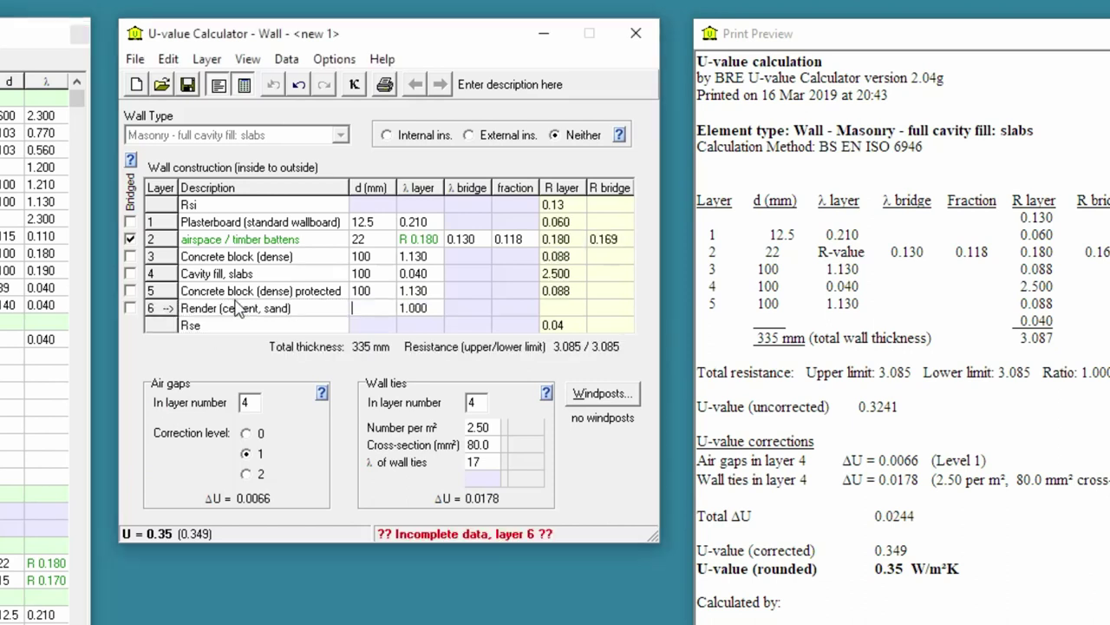
click(373, 310)
Step: Set the render to 20 mm and the batten airspace to 50 mm
text(20)
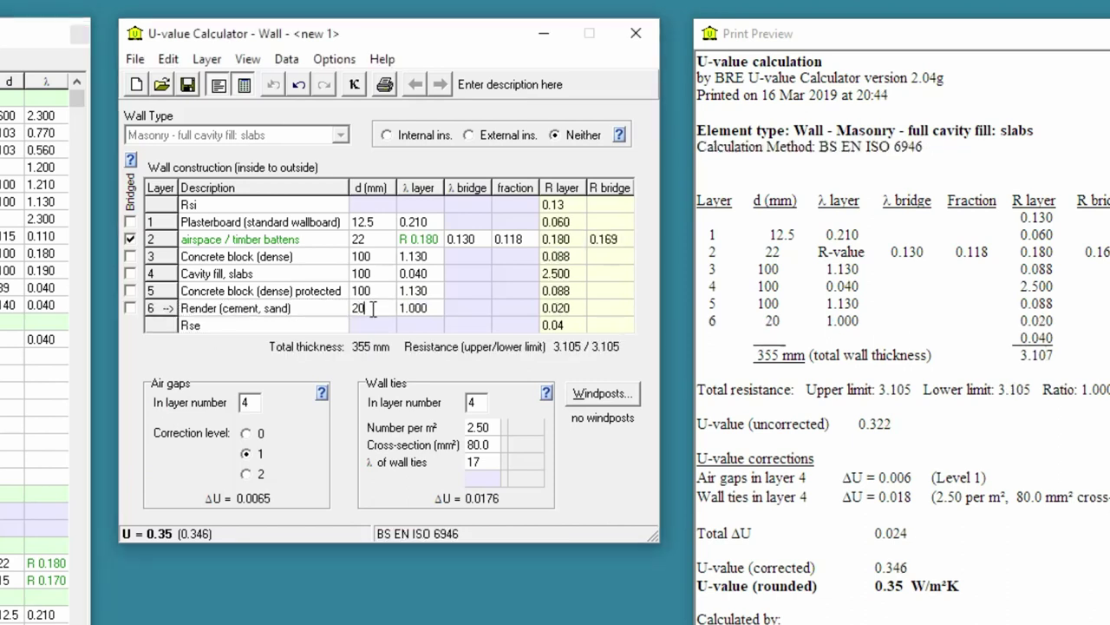
click(383, 290)
click(375, 240)
text(50)
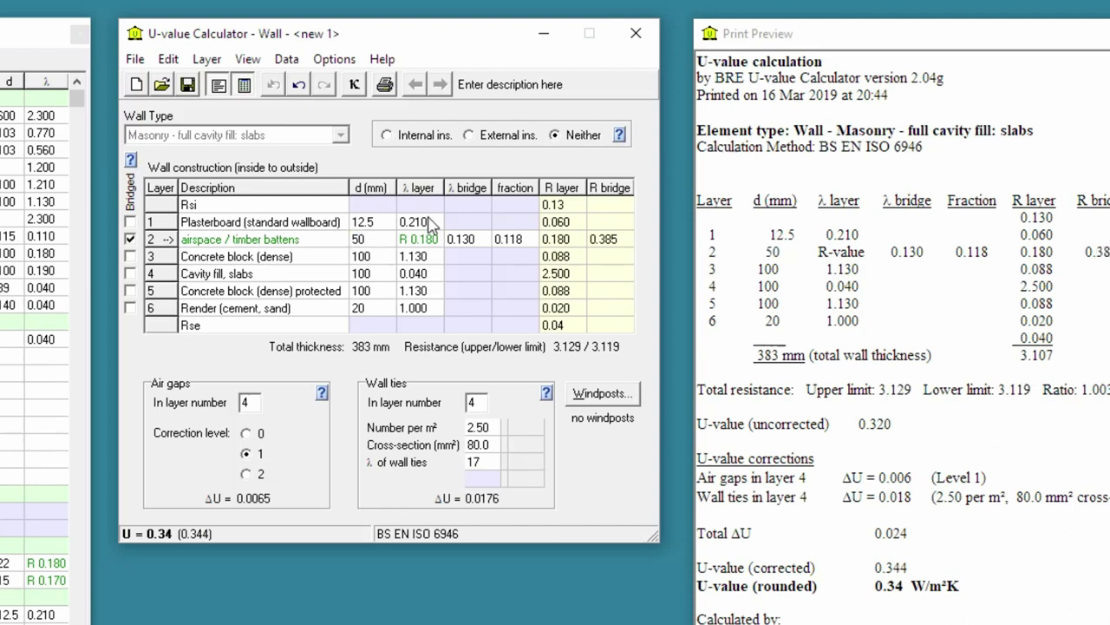
Step: Thicken the inner dense concrete block to 140 mm and highlight the 0.34 W/m²K printout result
click(384, 225)
click(381, 257)
key(BackSpace)
key(BackSpace)
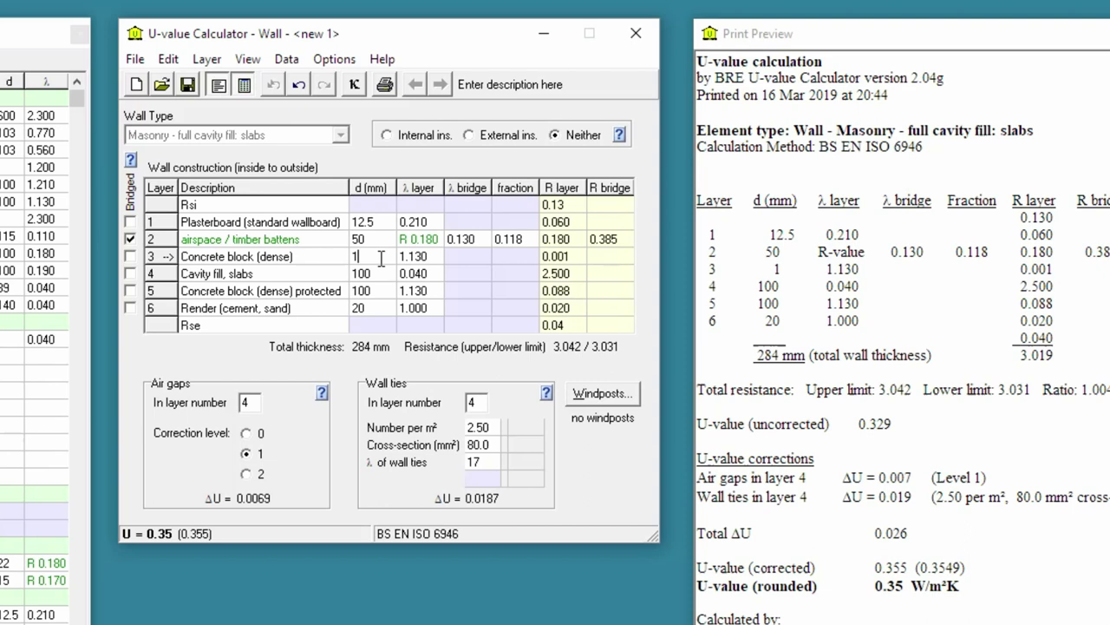
text(40)
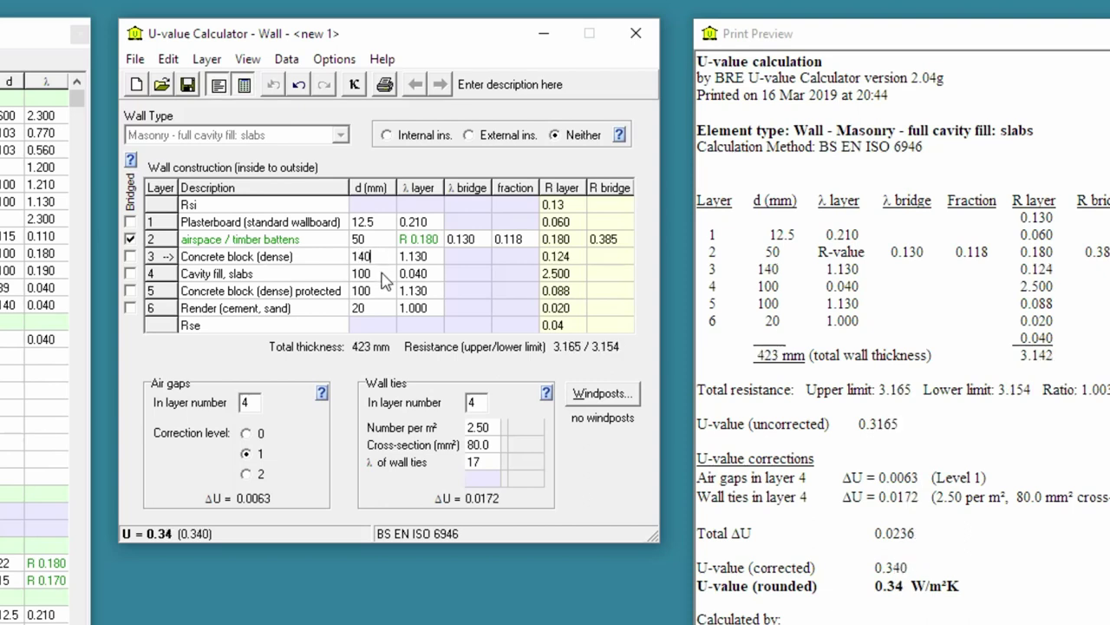
click(382, 274)
click(383, 290)
click(870, 581)
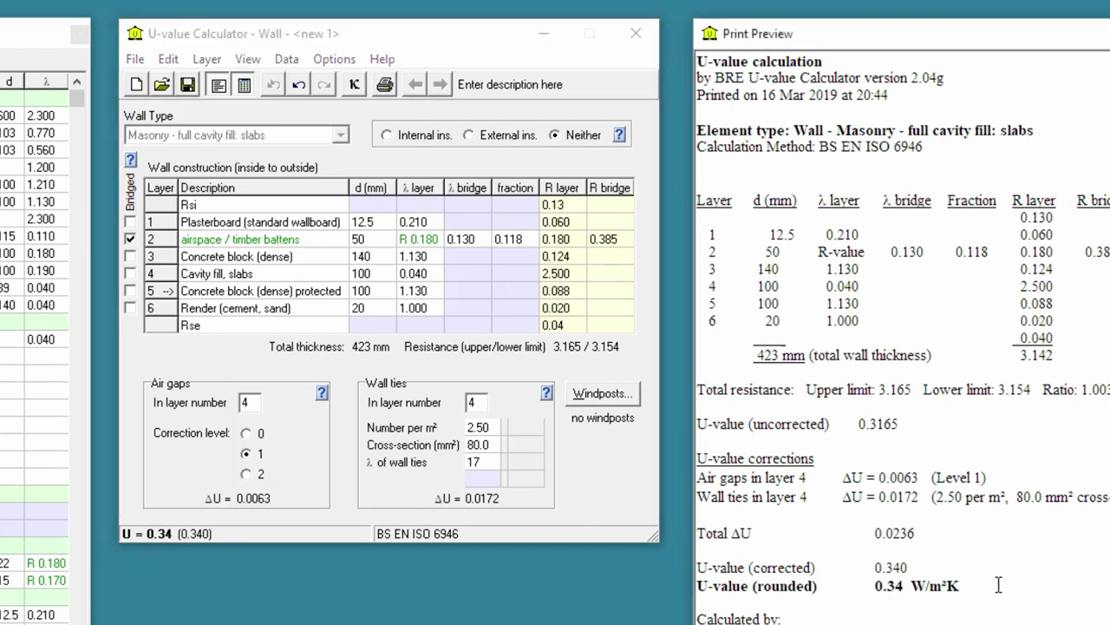
drag(998, 585, 860, 587)
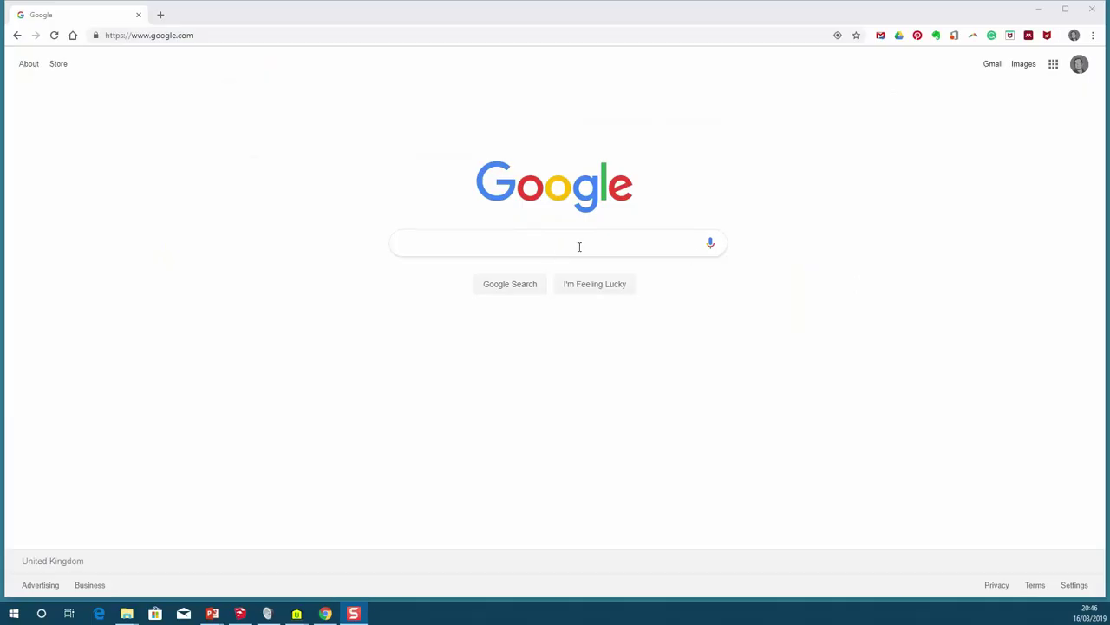
Step: Search Google for 'full fill cavity insulation' and scroll to Rockwool's Full Fill Cavity Batts result
click(522, 246)
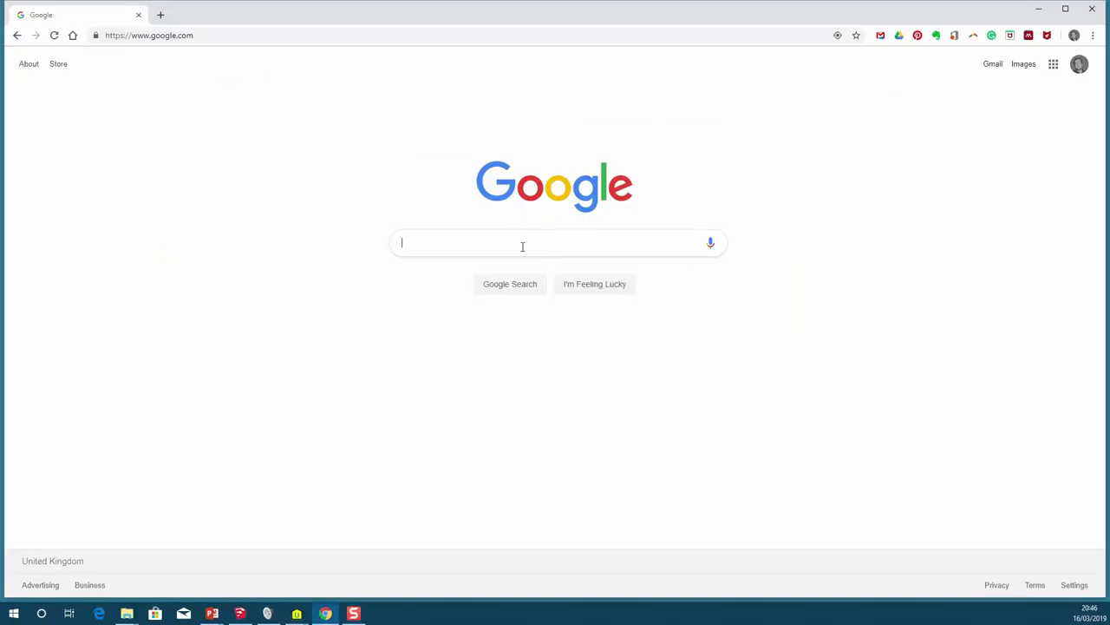
text(full)
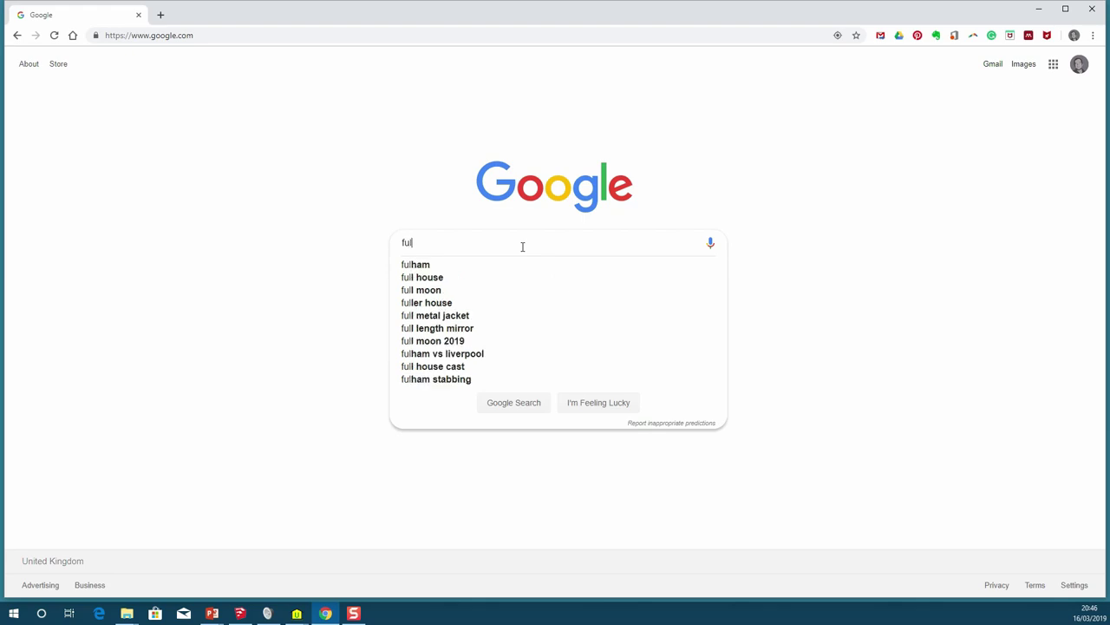
text( fi)
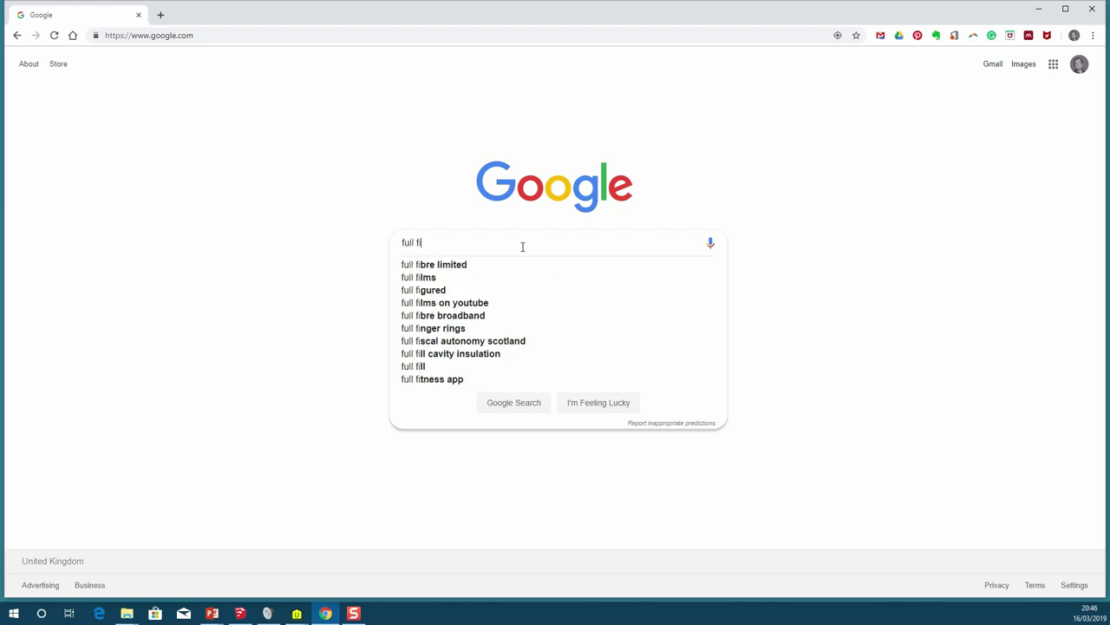
text(ll)
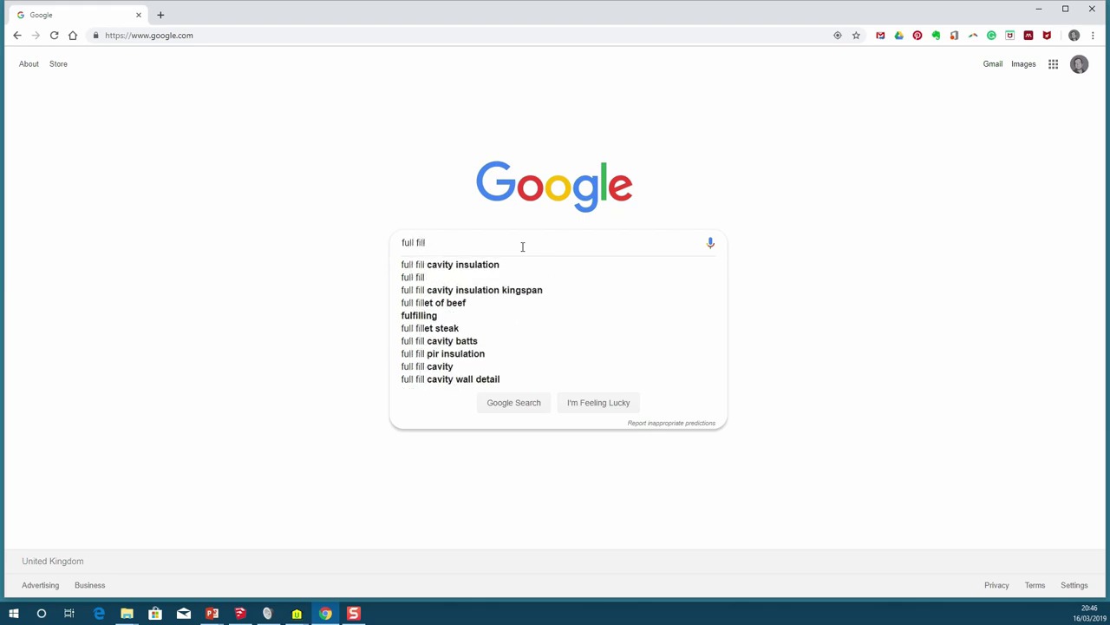
text( c)
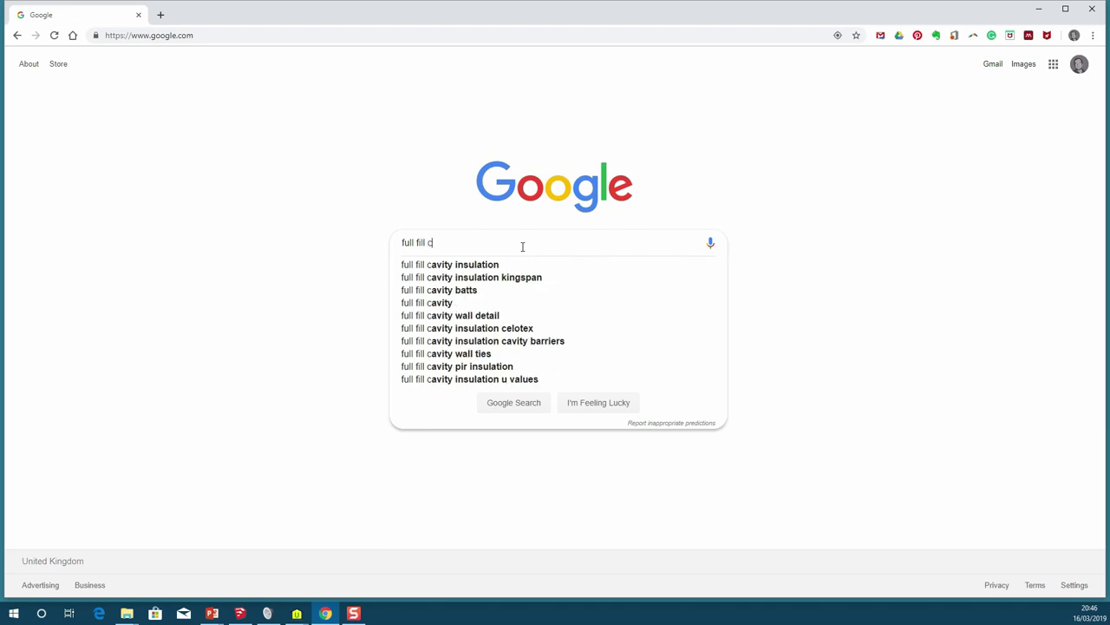
text(avity insulatio)
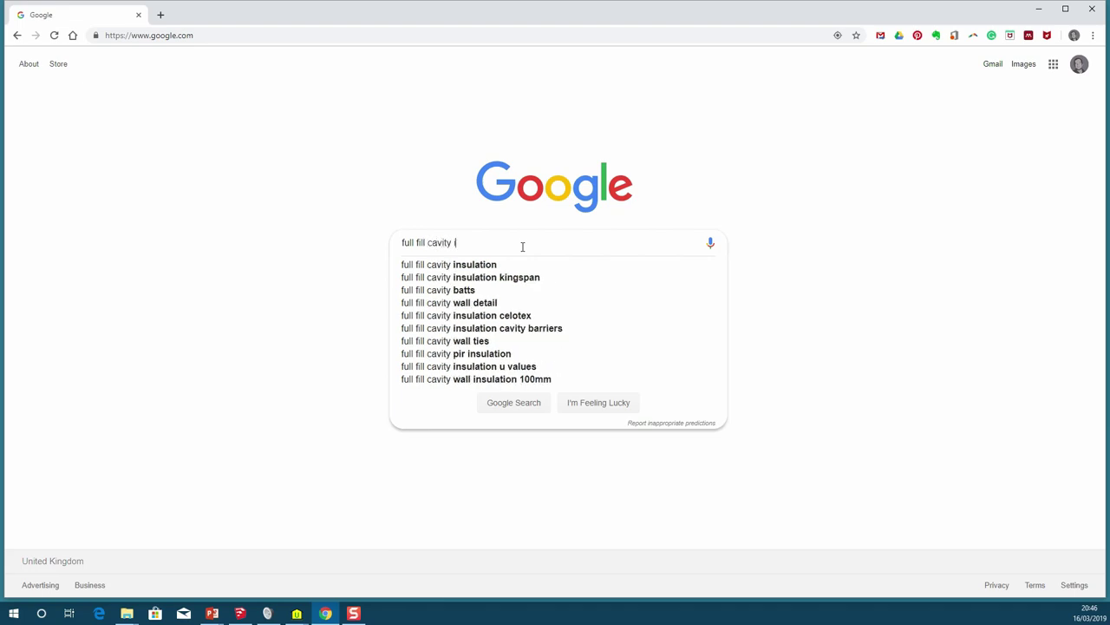
text(n)
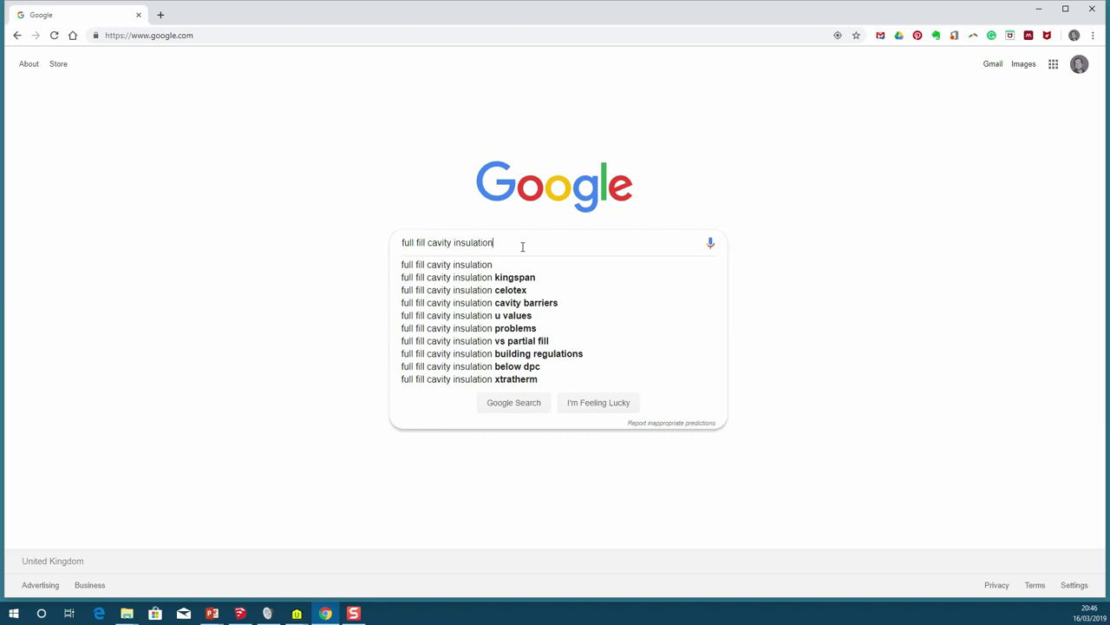
key(Return)
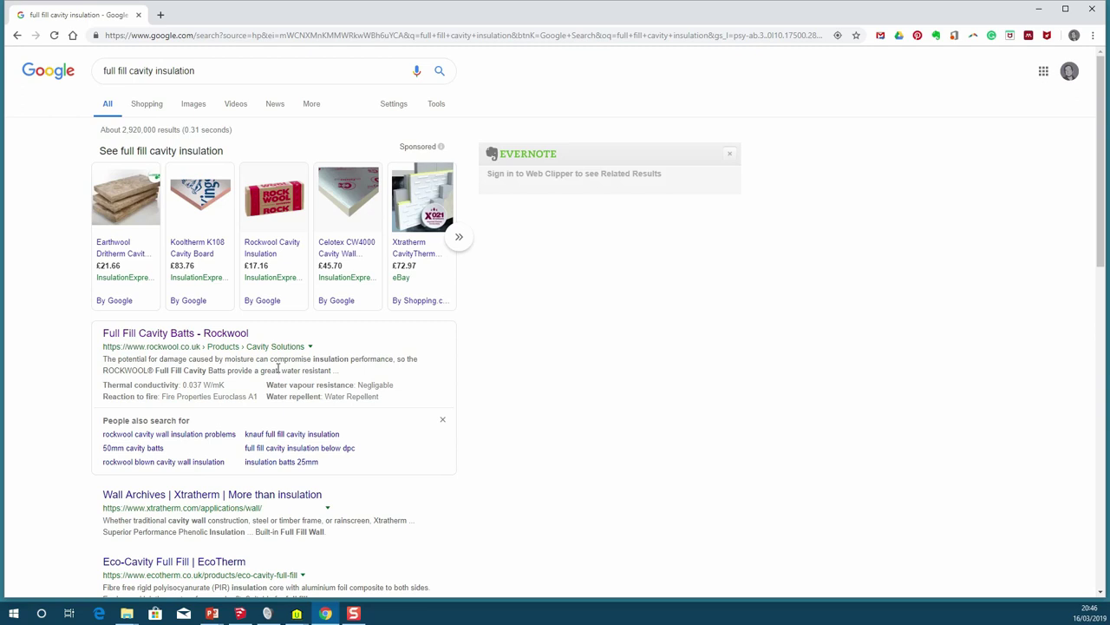
scroll(277, 369, down, 1)
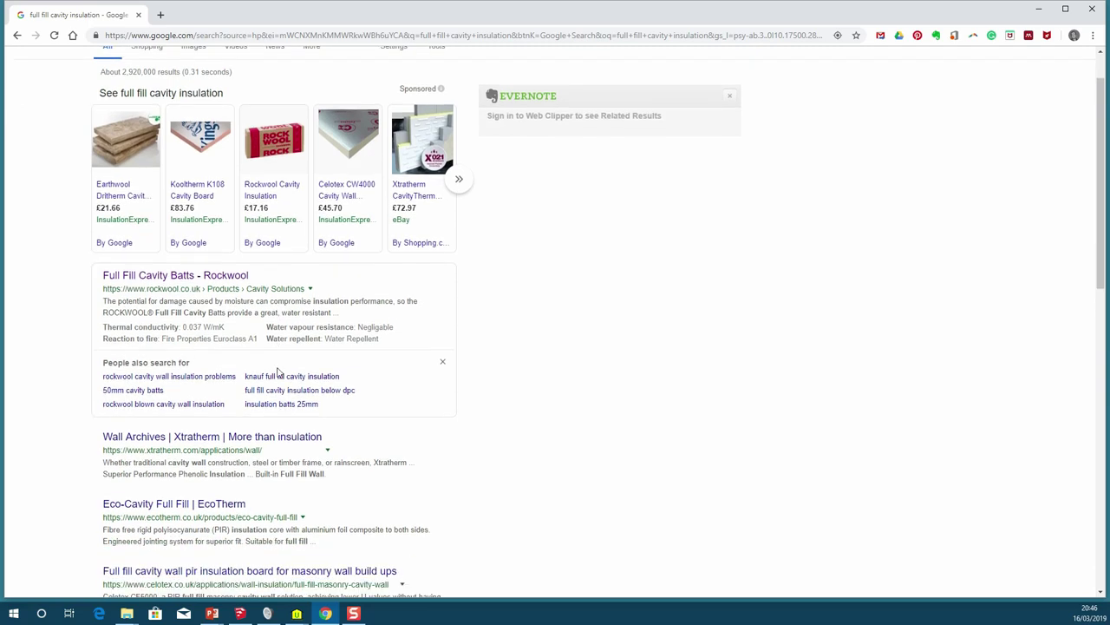
Step: Open Rockwool's Full Fill Cavity Batts specifications and highlight the 0.037 W/mK thermal conductivity
click(165, 277)
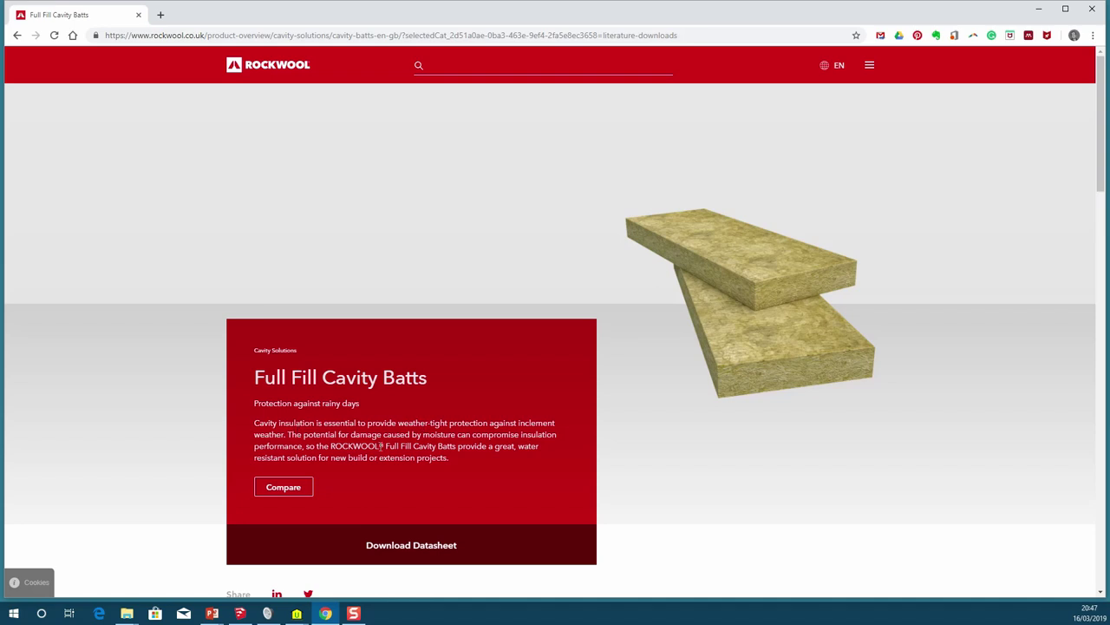
scroll(380, 447, down, 3)
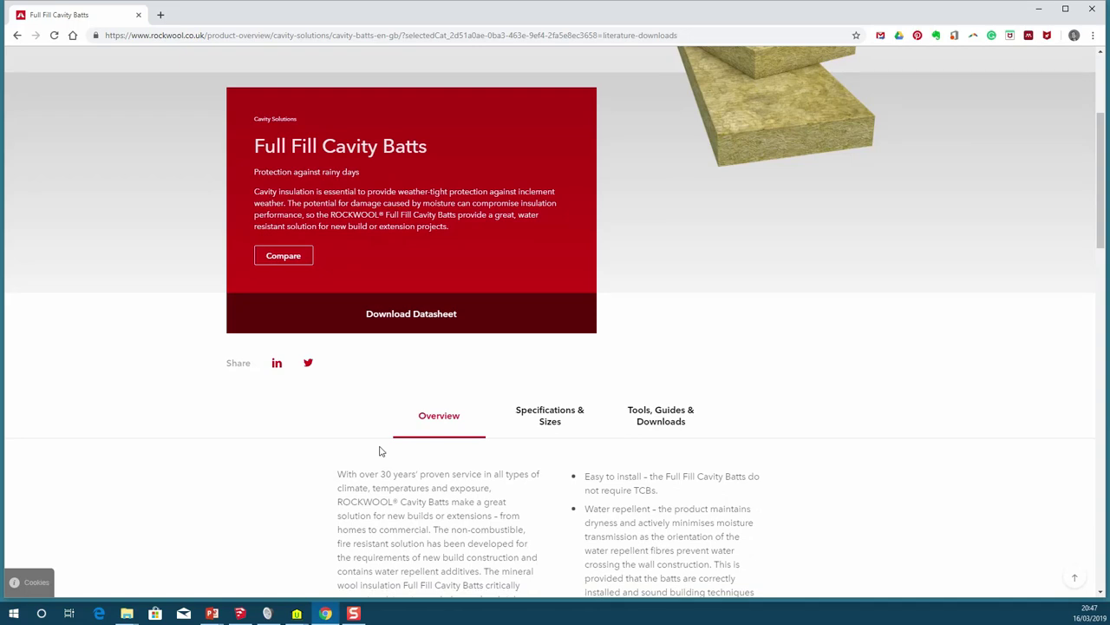
click(555, 414)
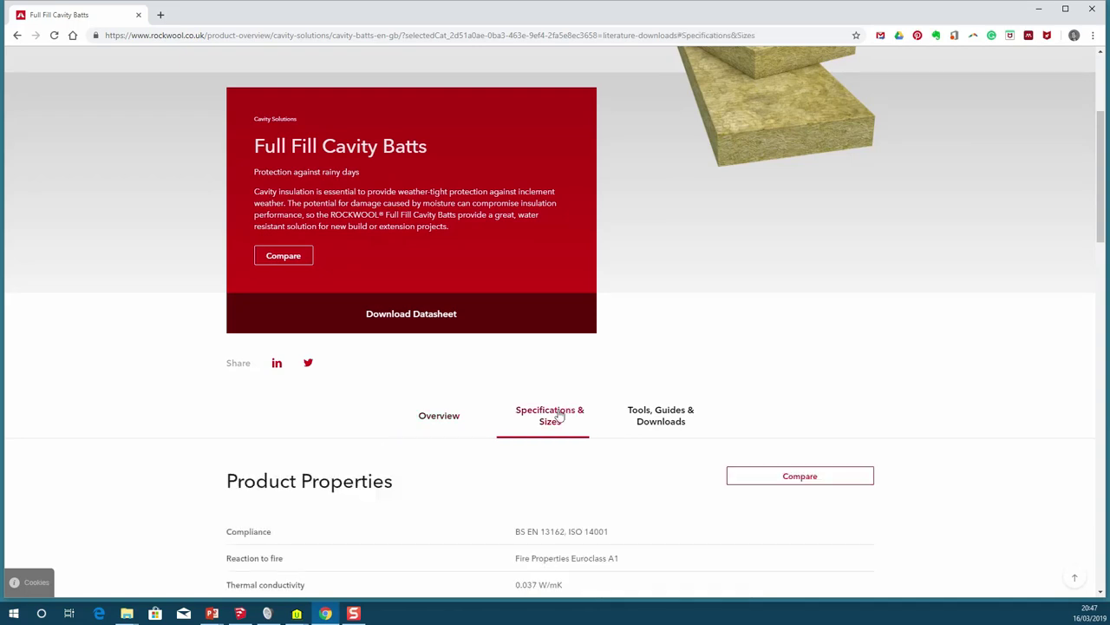
scroll(529, 416, down, 3)
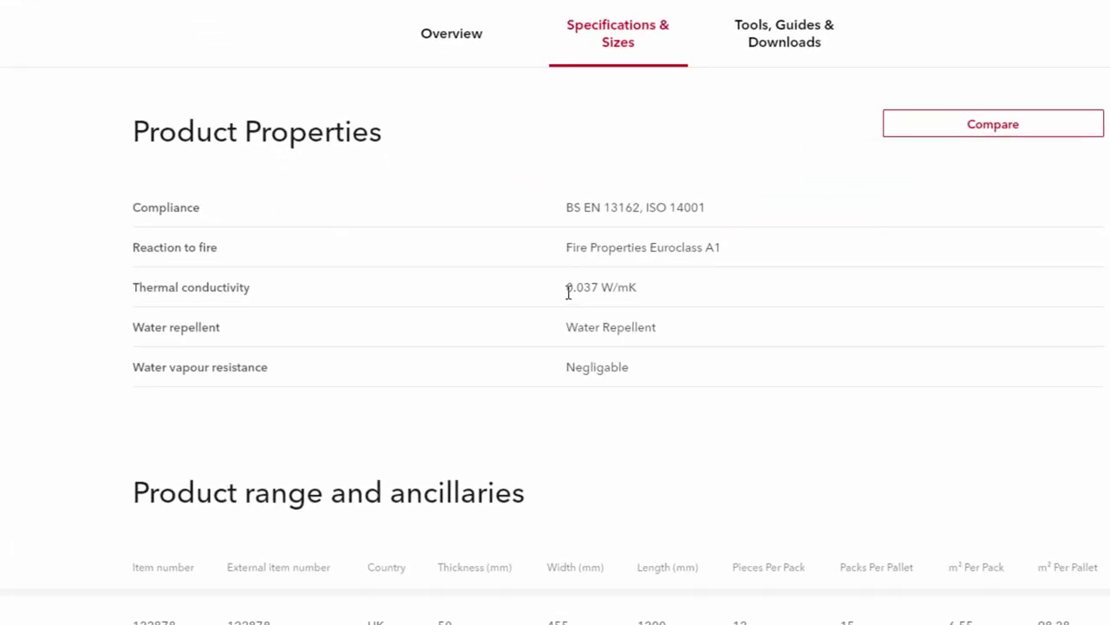
drag(590, 294, 682, 290)
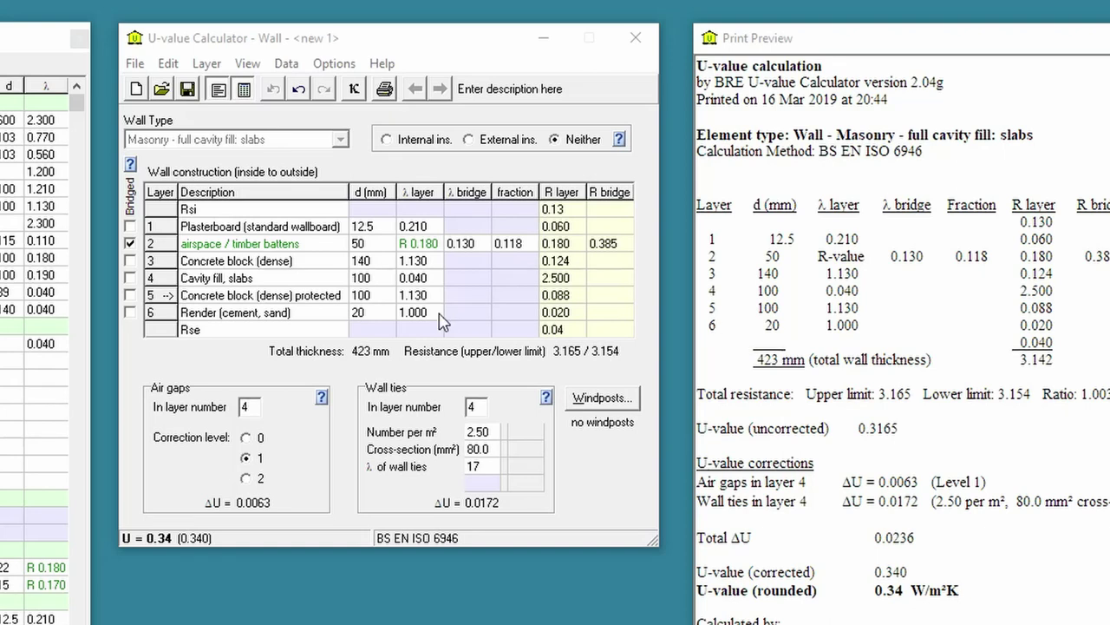
Step: Change the cavity fill layer's conductivity from 0.040 to 0.037, bringing U to 0.32 W/m²K
click(380, 286)
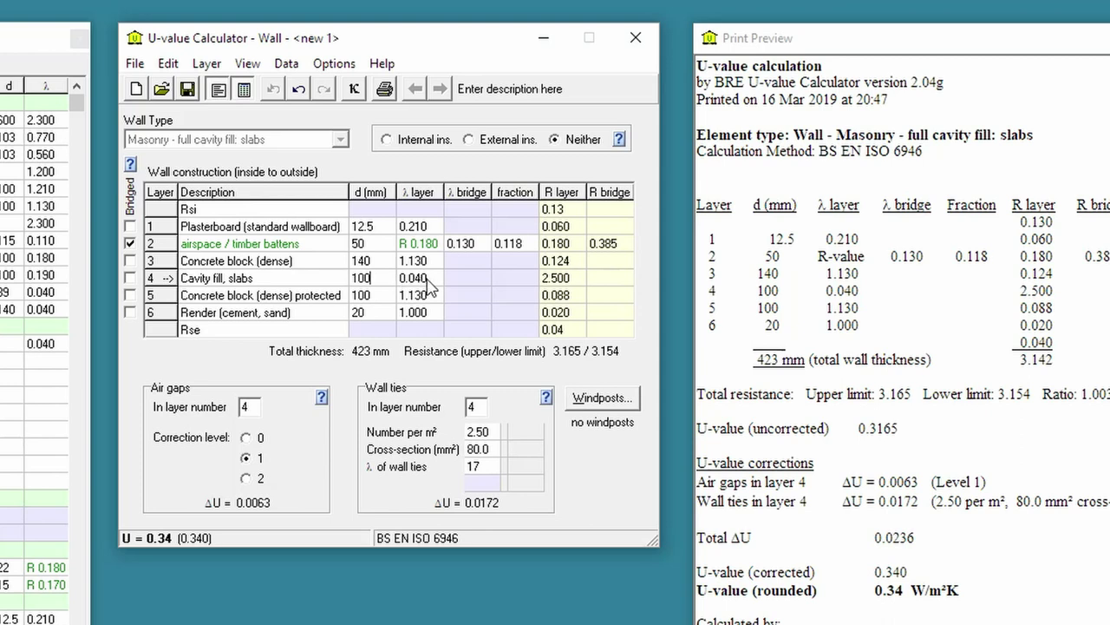
drag(414, 277, 447, 286)
text(37)
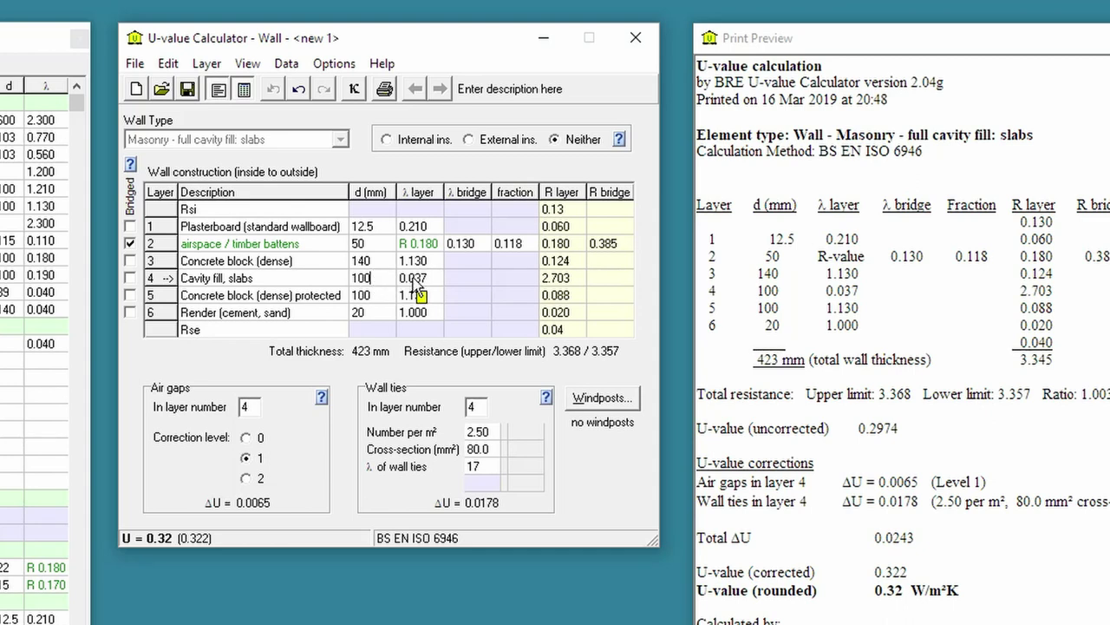
drag(432, 278, 394, 281)
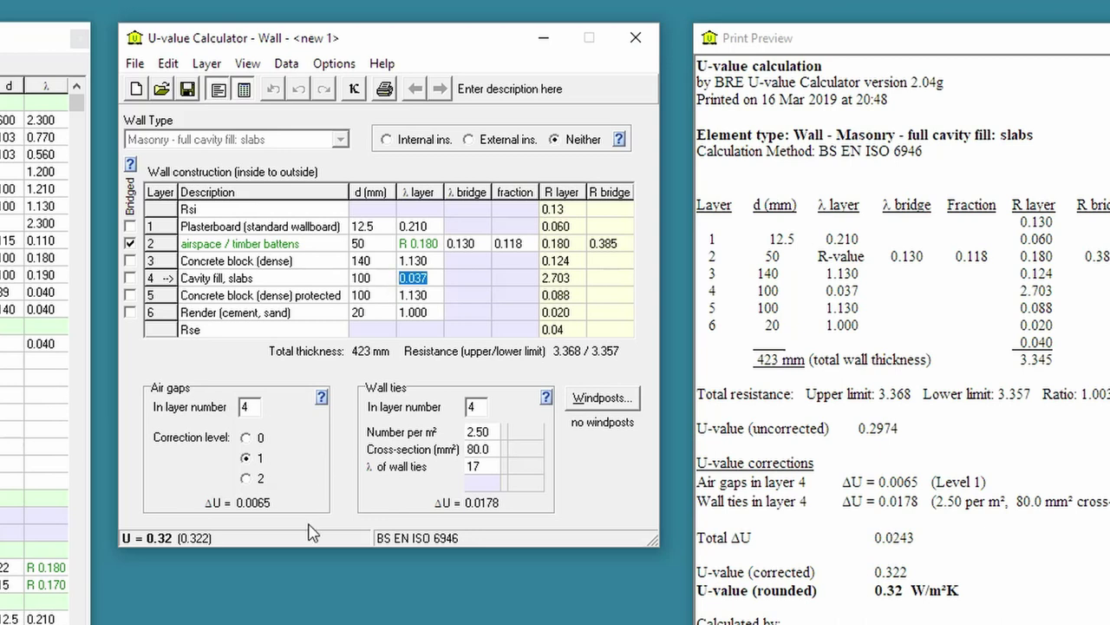
click(878, 590)
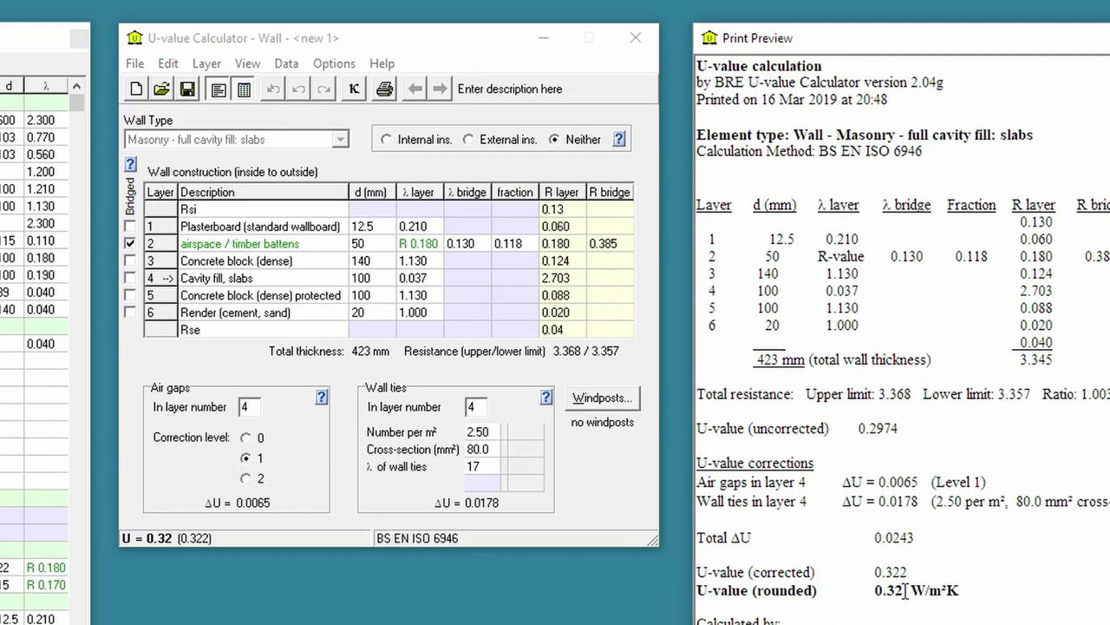
click(427, 278)
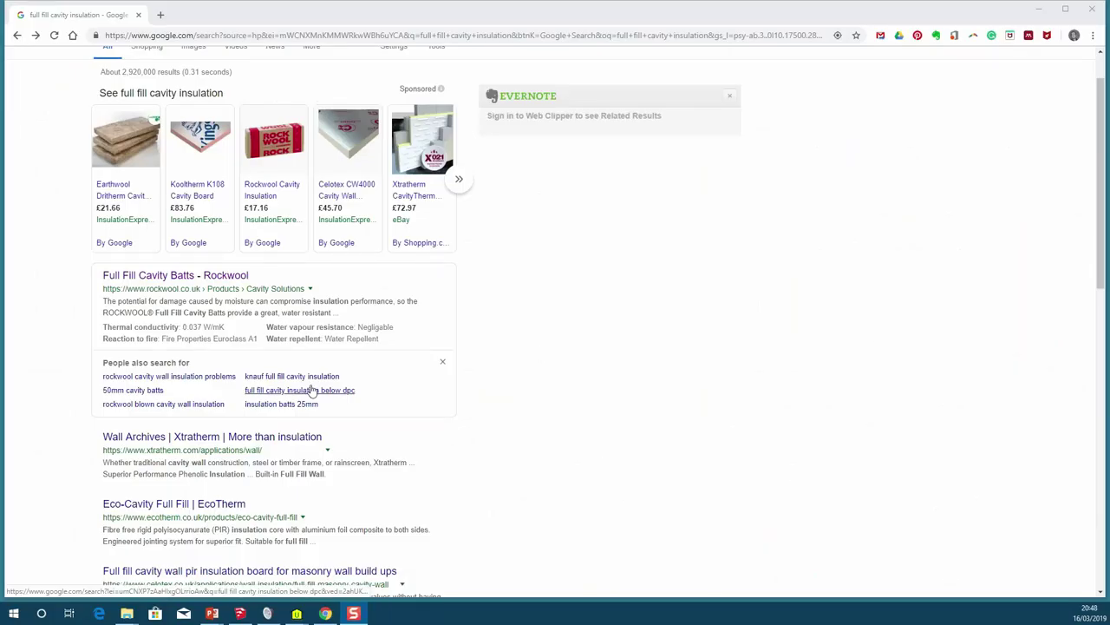
Step: Open the 'Wall Archives | Xtratherm' result and scroll through its wall insulation products
click(169, 438)
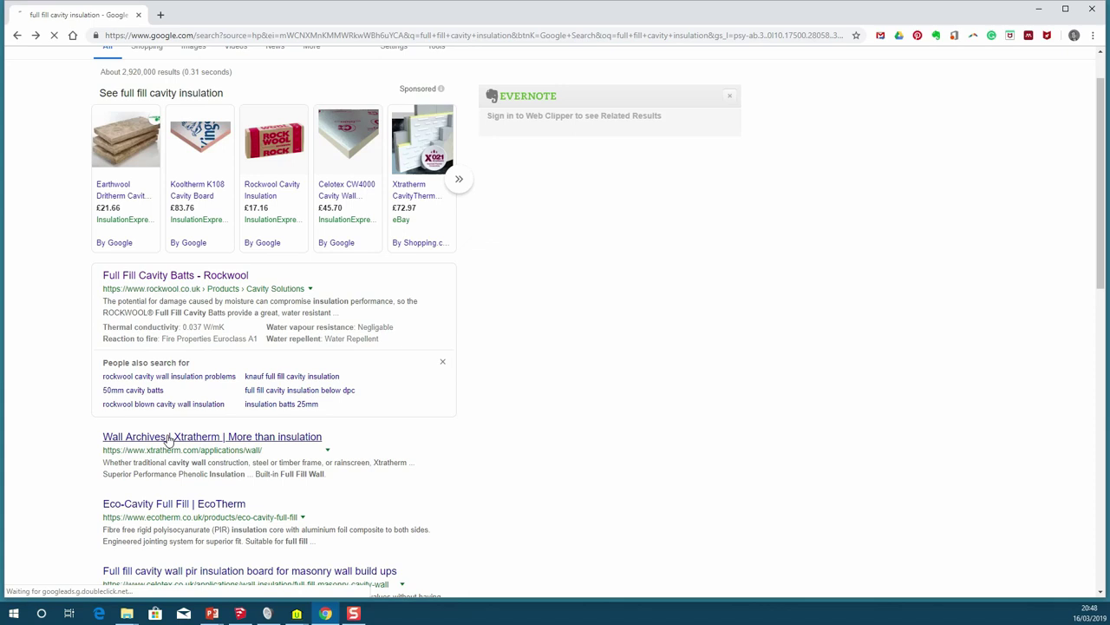
scroll(197, 383, down, 2)
scroll(197, 384, down, 4)
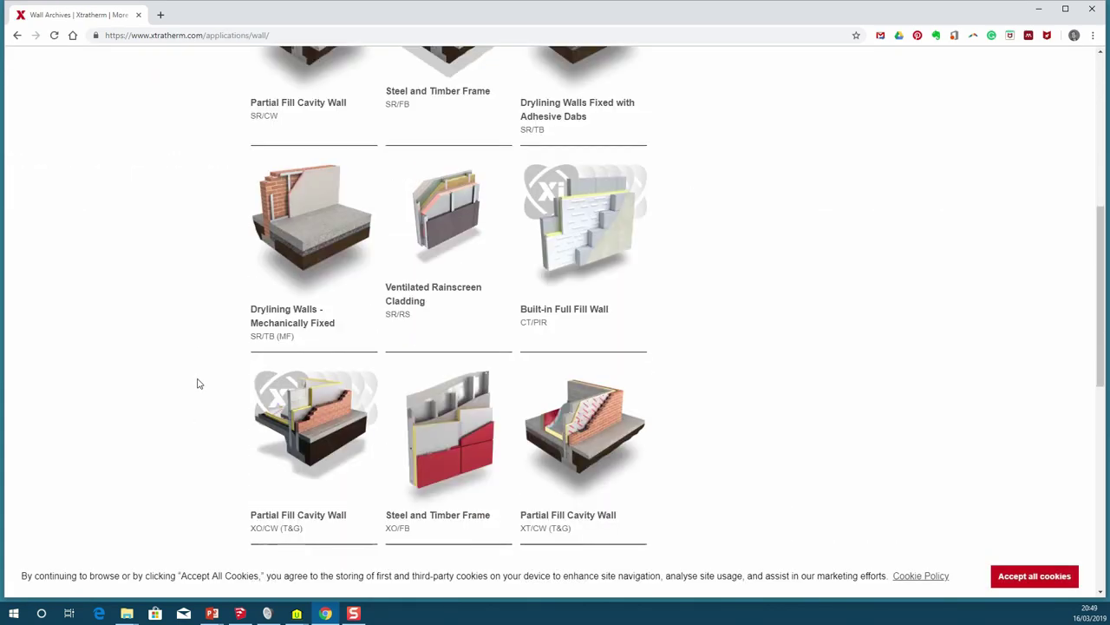
Step: Open Xtratherm's Built-in Full Fill Wall page and scroll to its 0.021 W/mK conductivity
click(599, 234)
scroll(534, 378, down, 1)
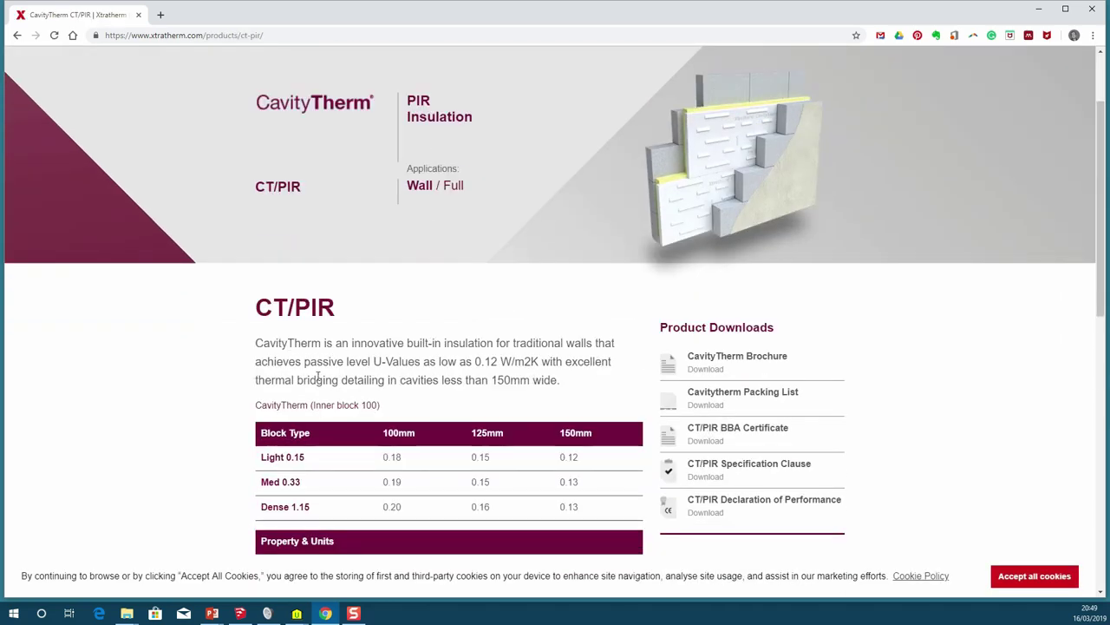
scroll(499, 376, down, 3)
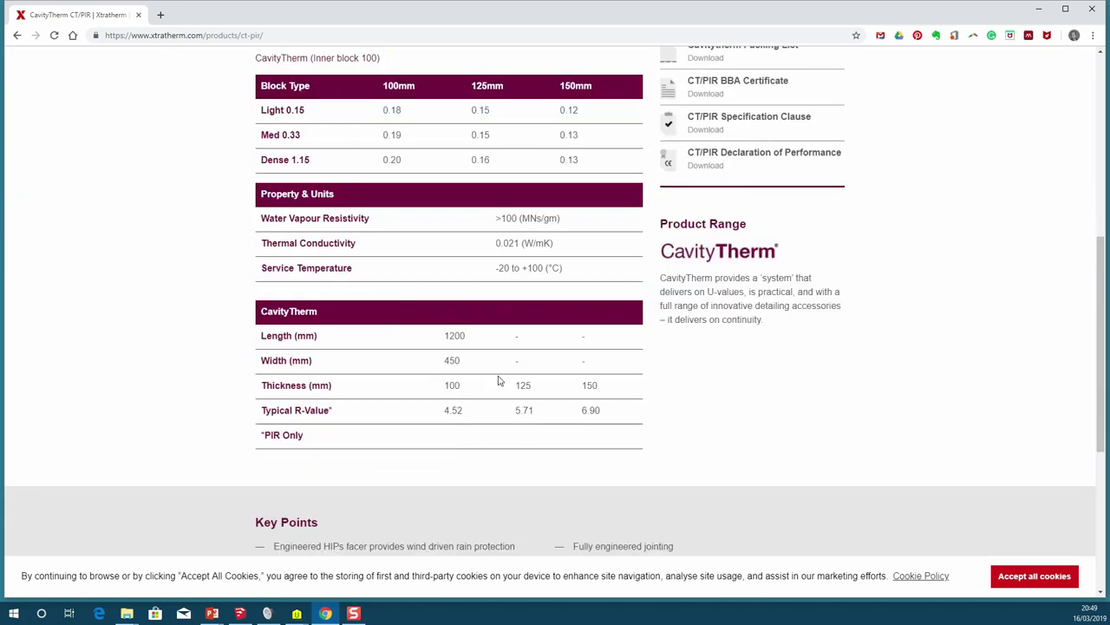
scroll(499, 380, down, 3)
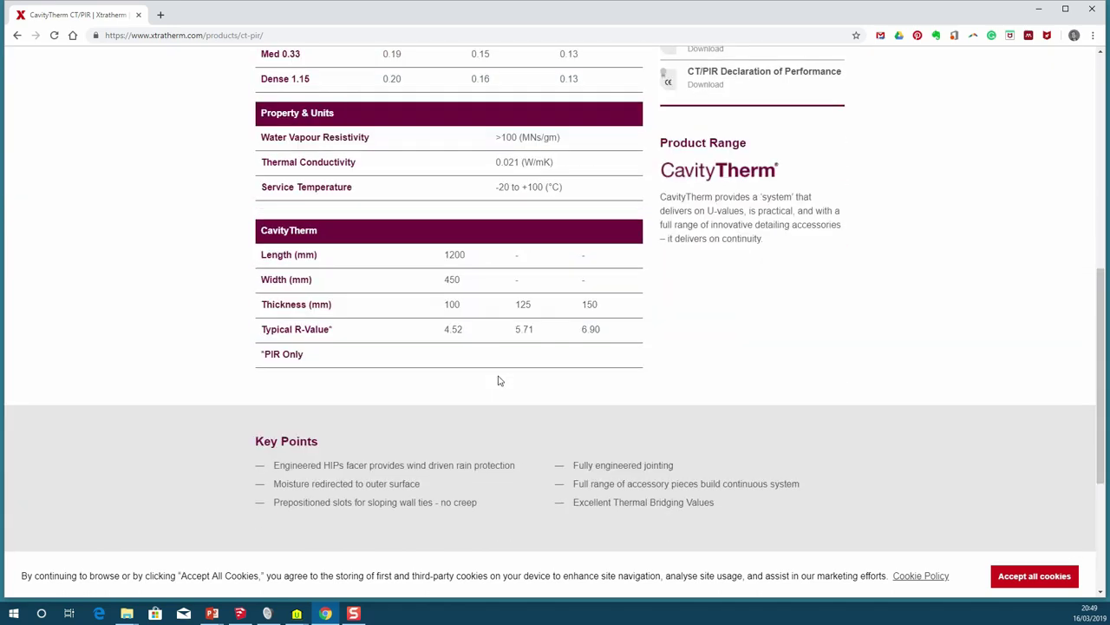
scroll(499, 380, up, 6)
scroll(498, 380, down, 1)
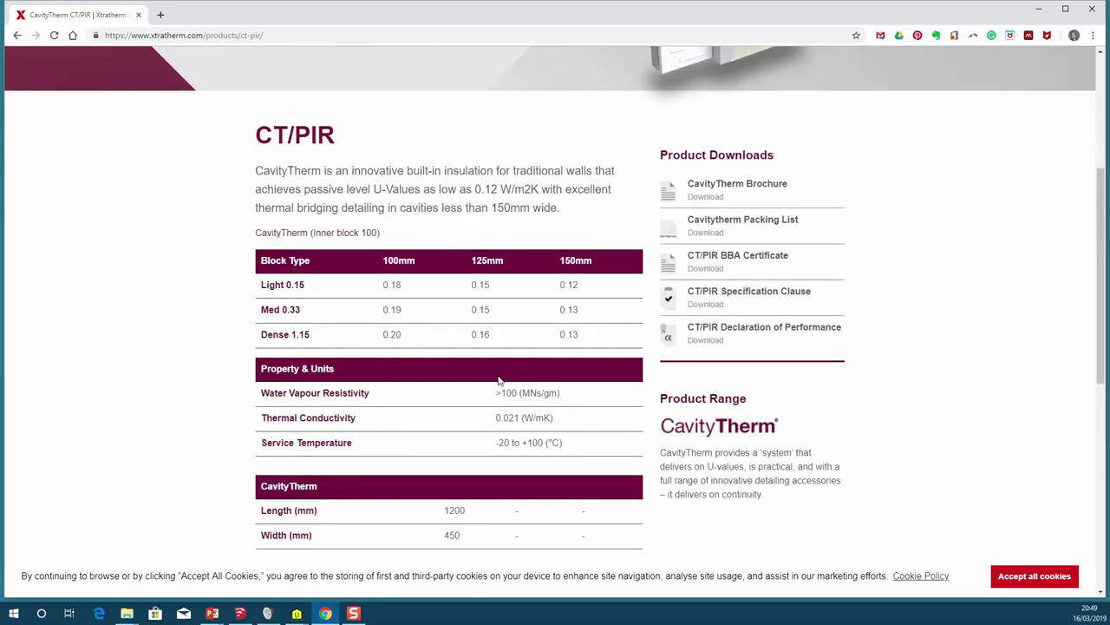
scroll(499, 380, down, 1)
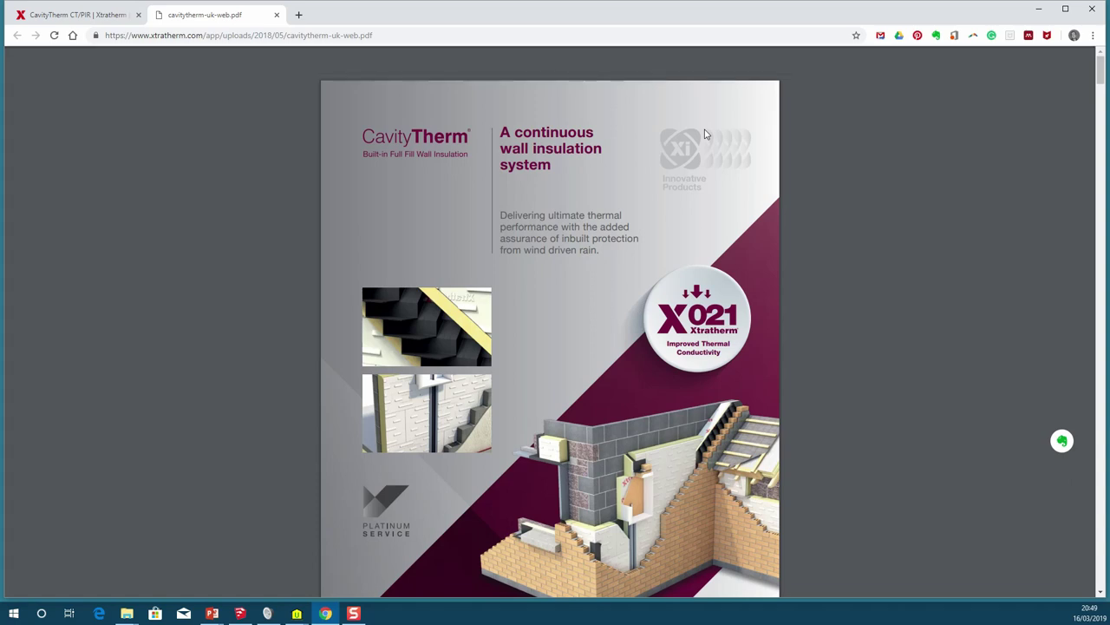
Step: Find the CavityTherm brochure's 'Complete Cavity Wall System' page and select its 0.021 lambda value
scroll(505, 296, down, 7)
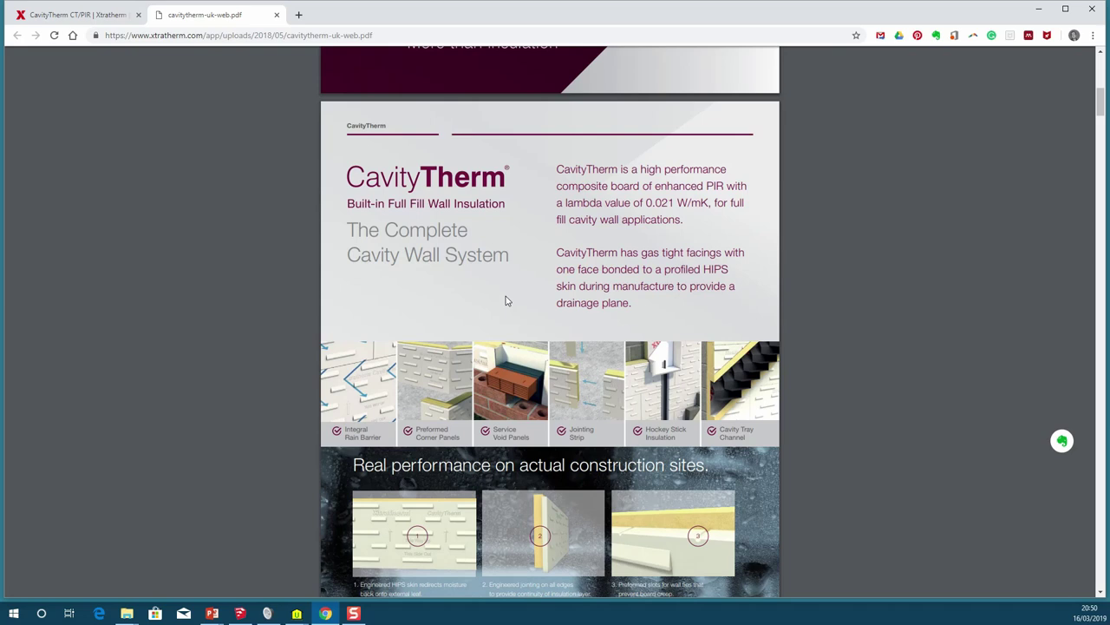
scroll(506, 296, down, 7)
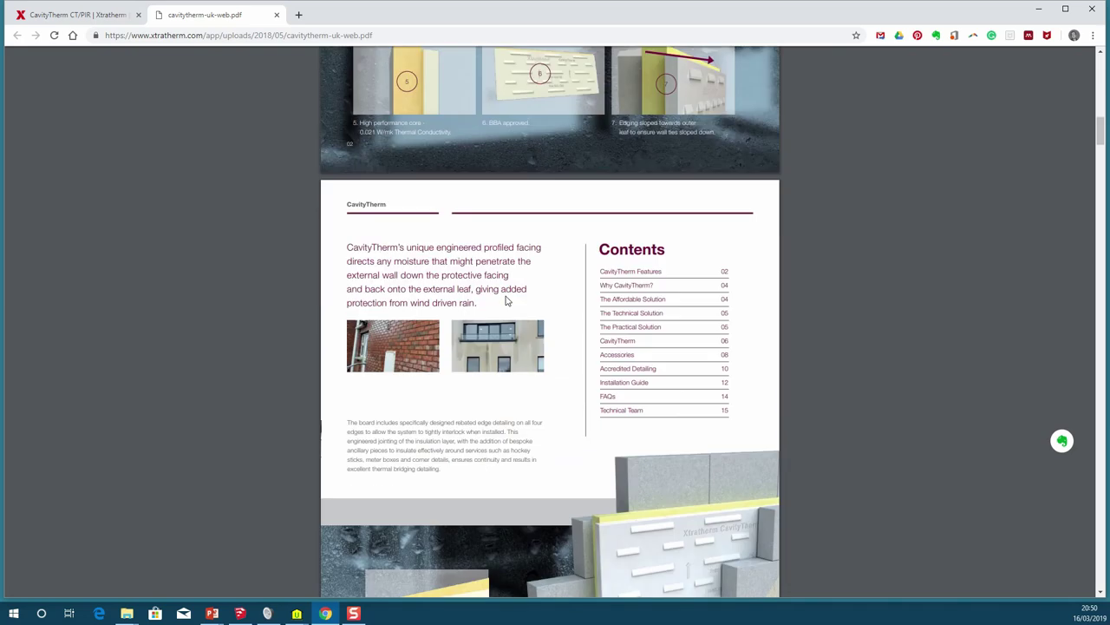
scroll(508, 323, down, 10)
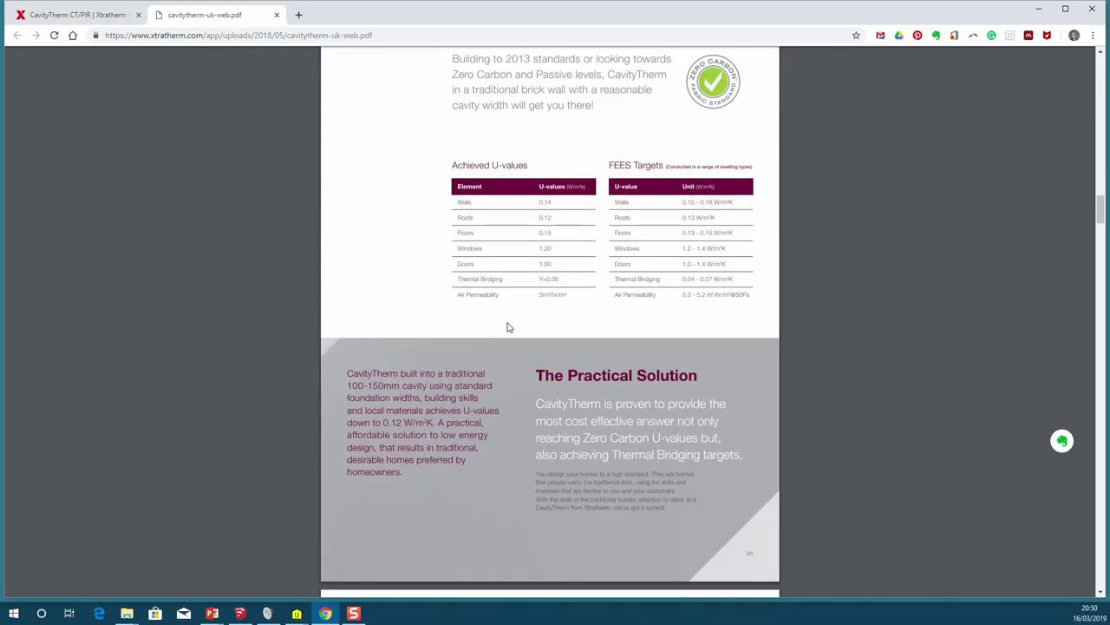
scroll(509, 328, down, 10)
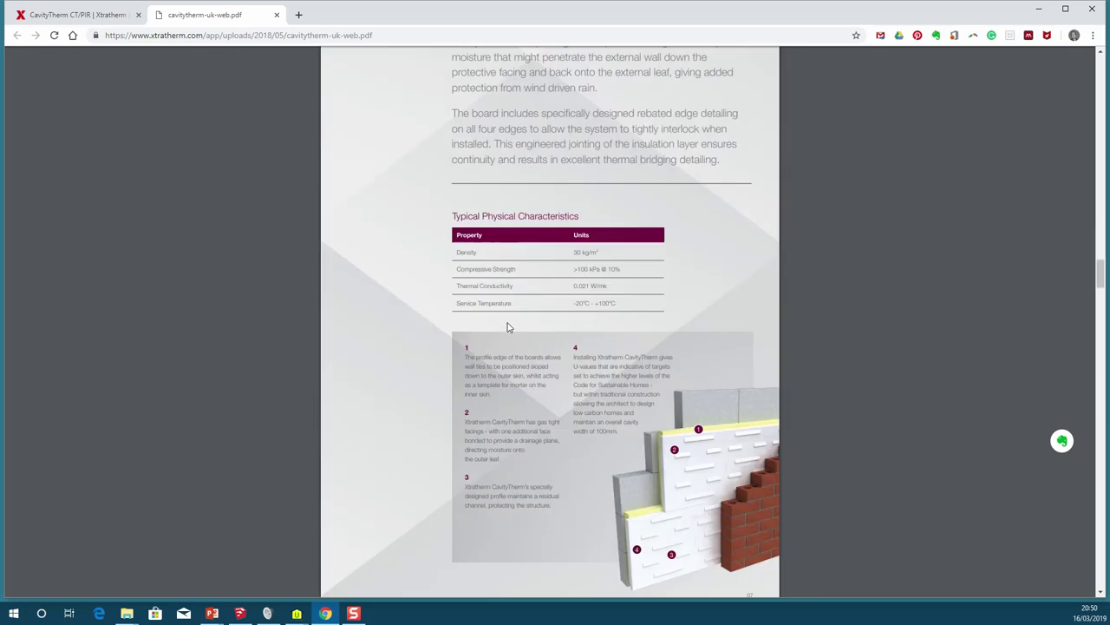
scroll(509, 327, down, 8)
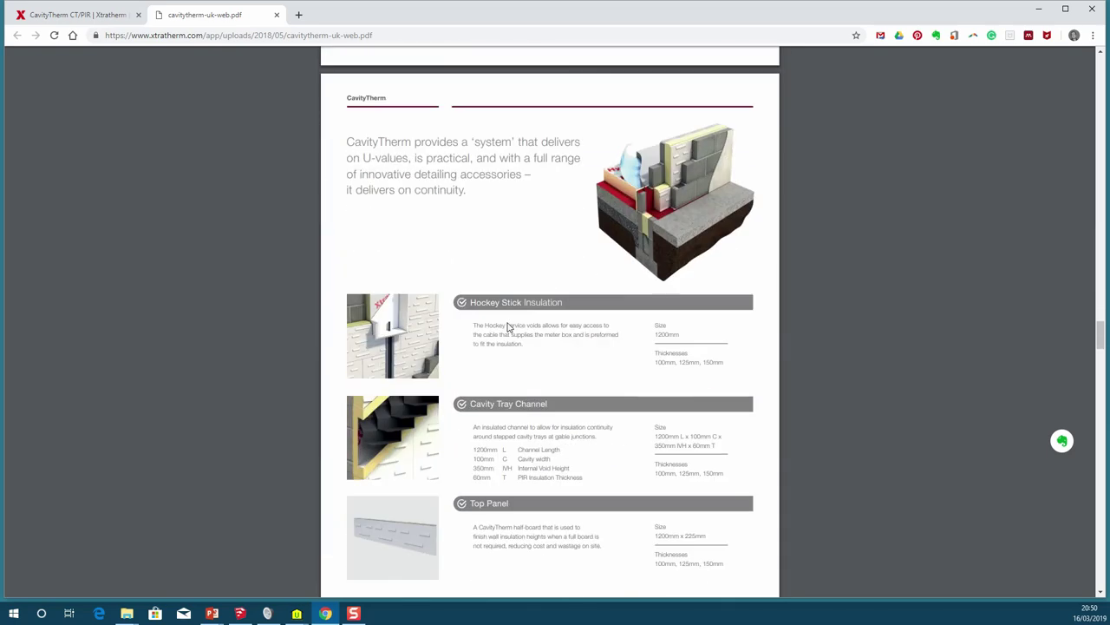
scroll(508, 328, down, 15)
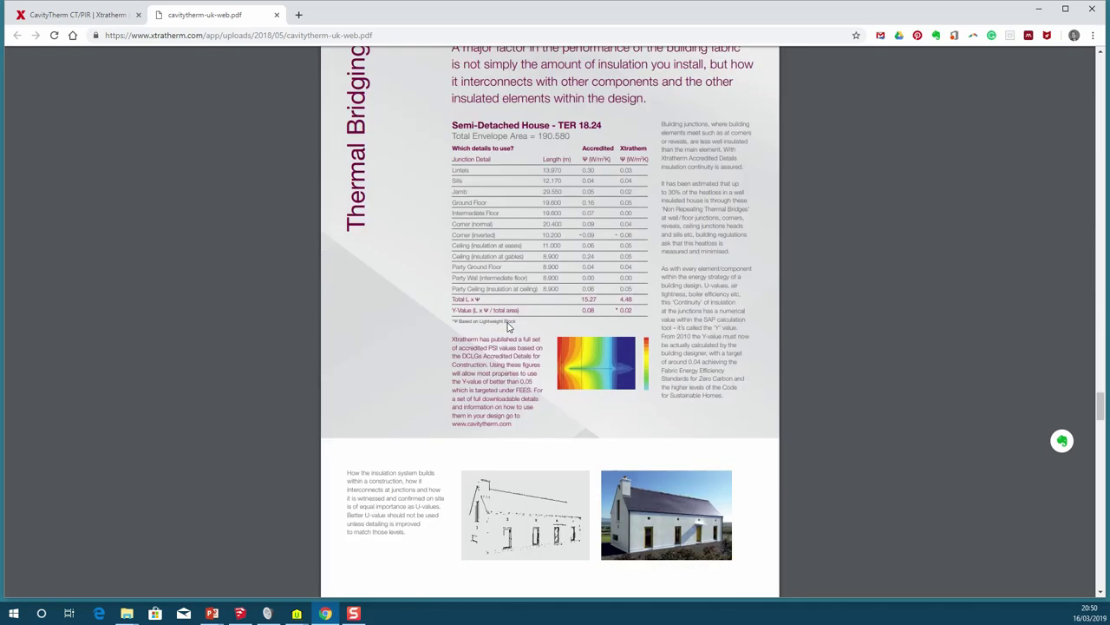
scroll(509, 328, down, 15)
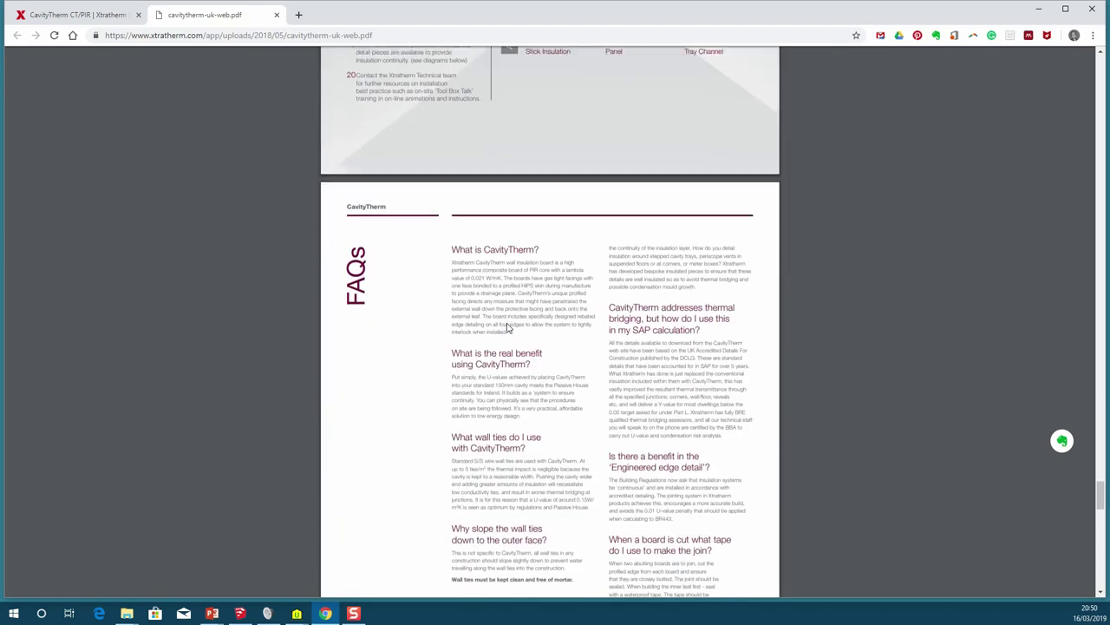
scroll(509, 327, down, 5)
key(Home)
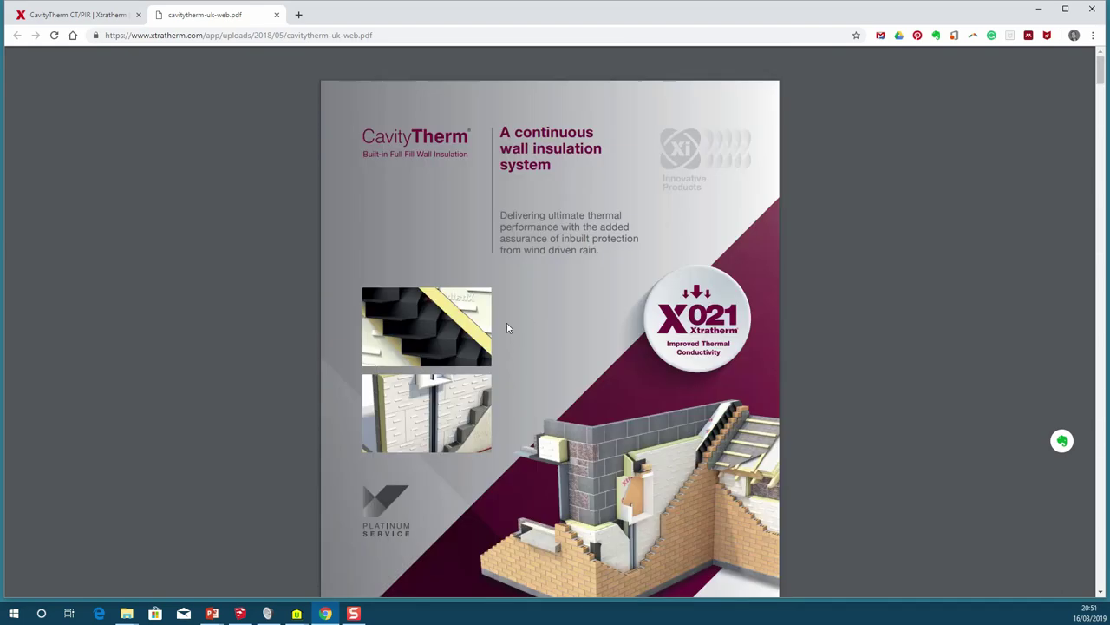
scroll(507, 327, down, 10)
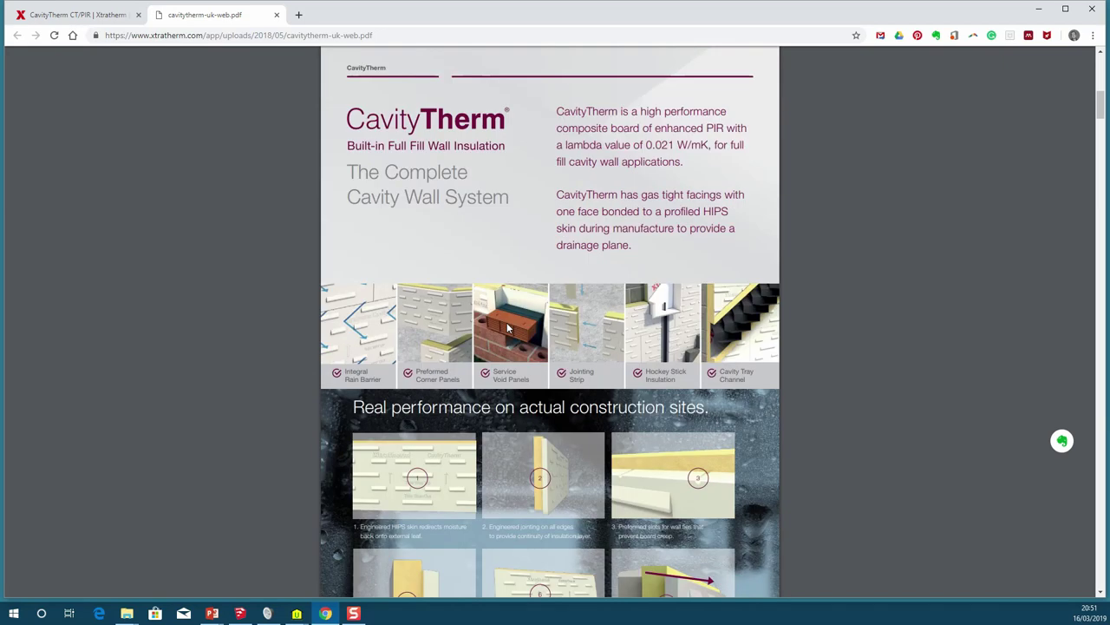
double_click(651, 145)
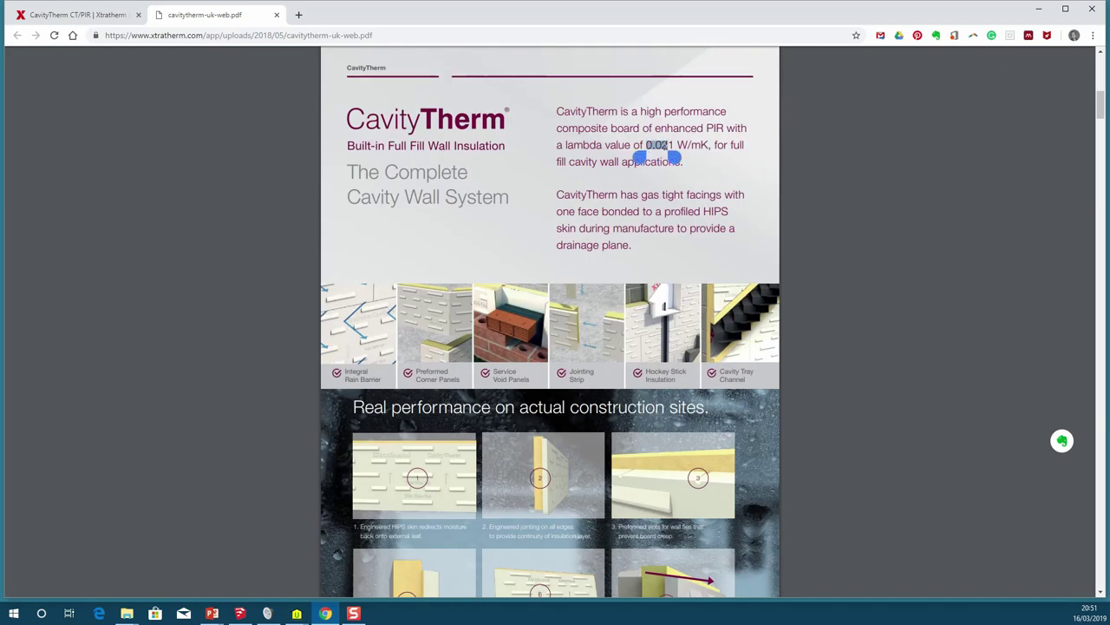
click(682, 185)
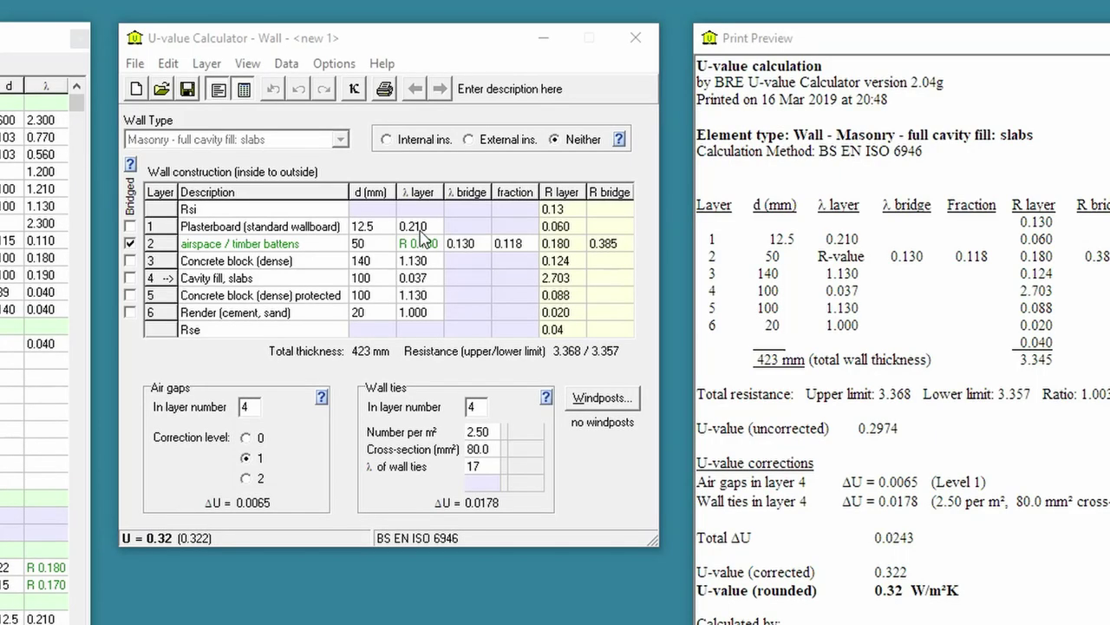
Step: Change layer 4's cavity fill conductivity from 0.037 to 0.021
click(415, 279)
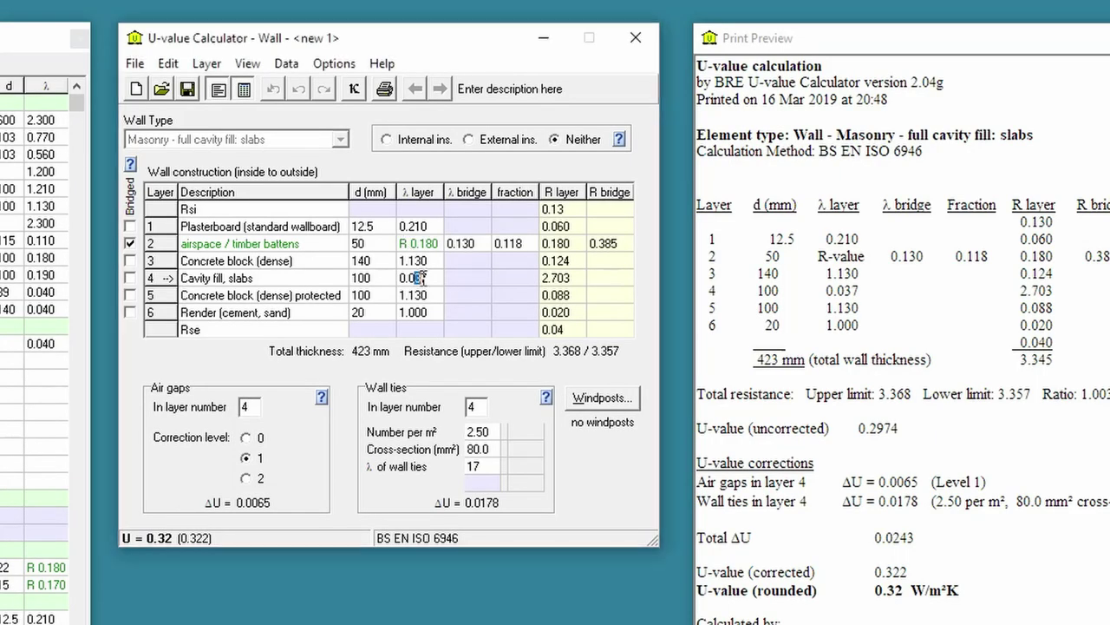
drag(414, 278, 431, 277)
text(21)
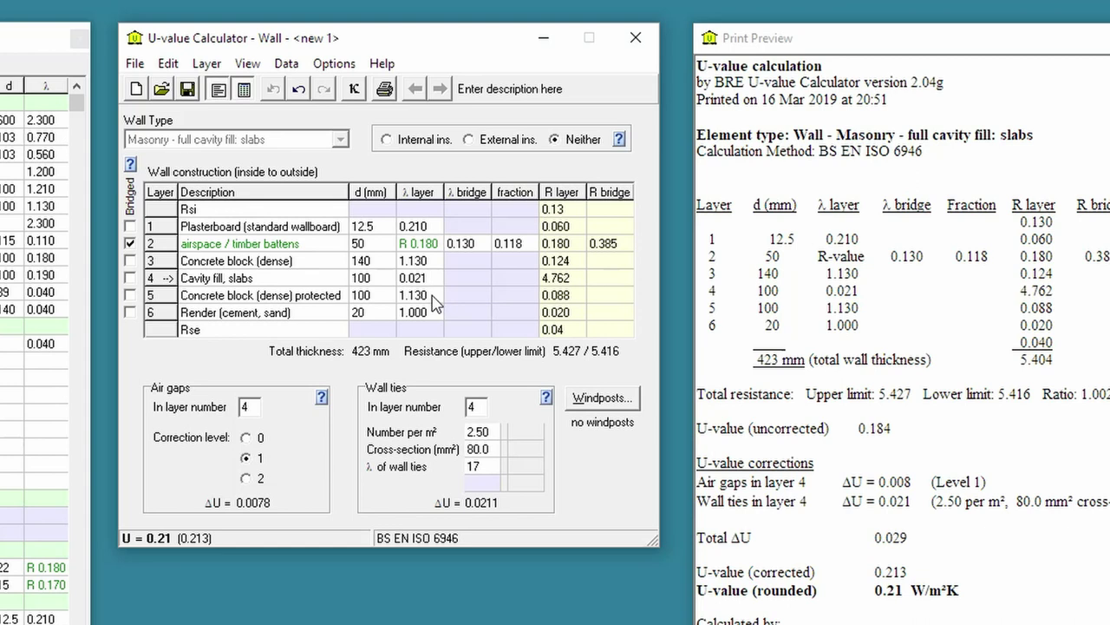
click(435, 300)
Step: Check the rounded U-value of 0.21 W/m²K in the Print Preview
click(883, 590)
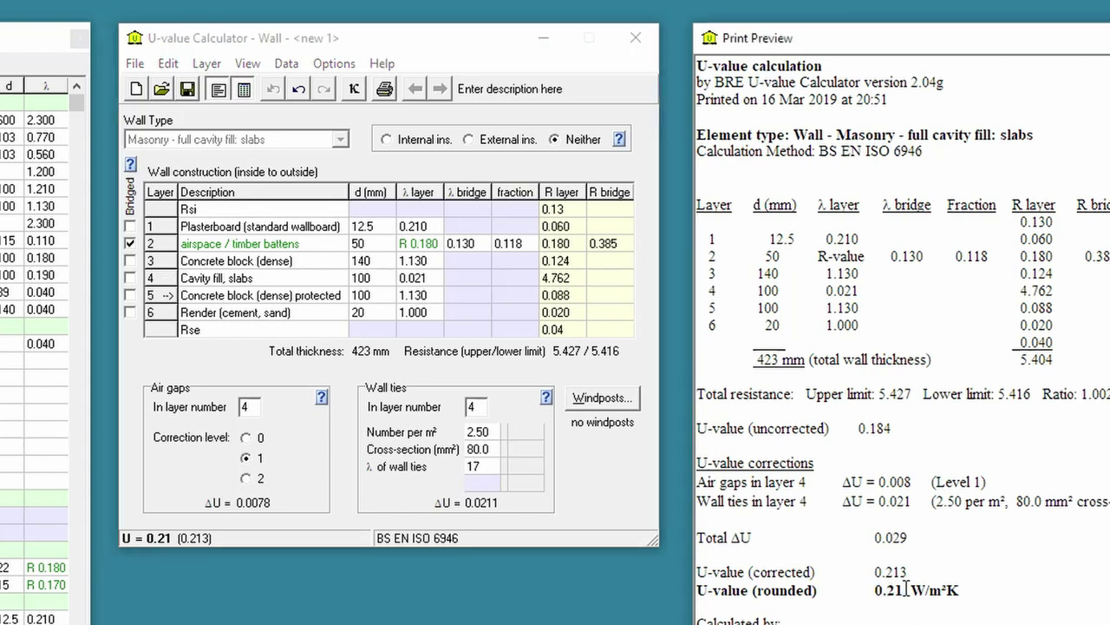
drag(908, 589, 872, 591)
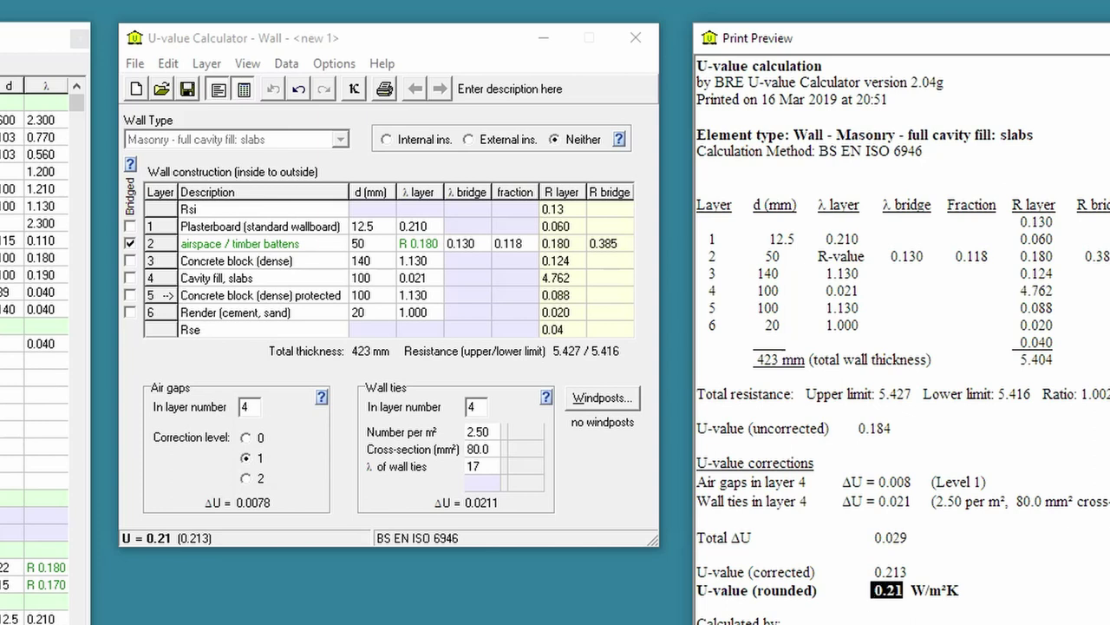
click(1000, 595)
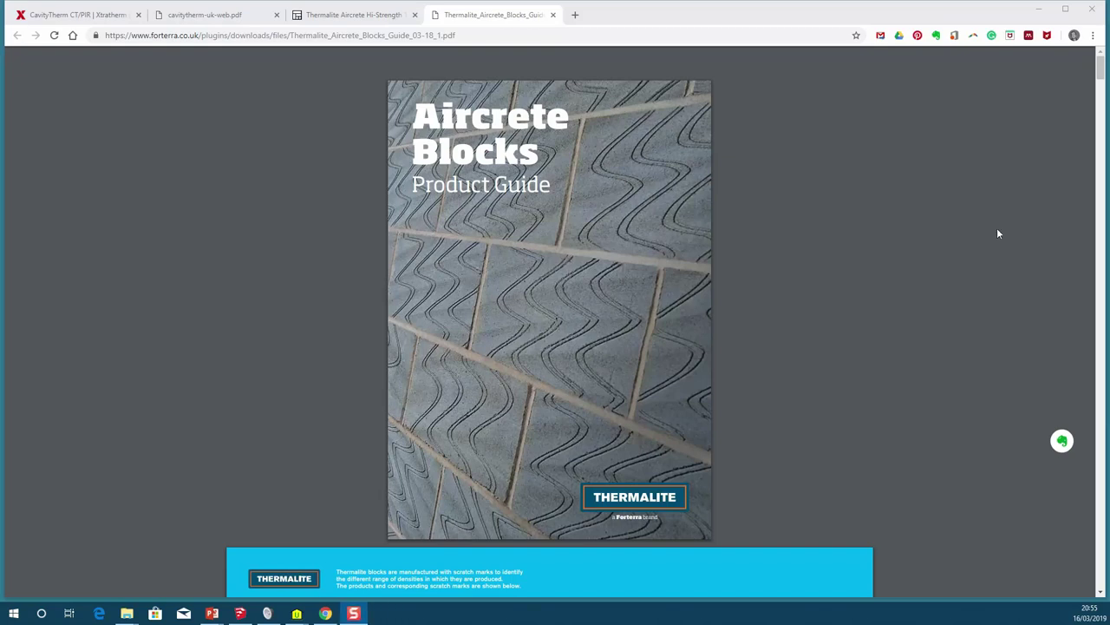
Step: Scroll the Thermalite guide to the Hi-Strength 7 and 10 pages showing 0.18 and 0.19 W/mK
scroll(667, 269, down, 10)
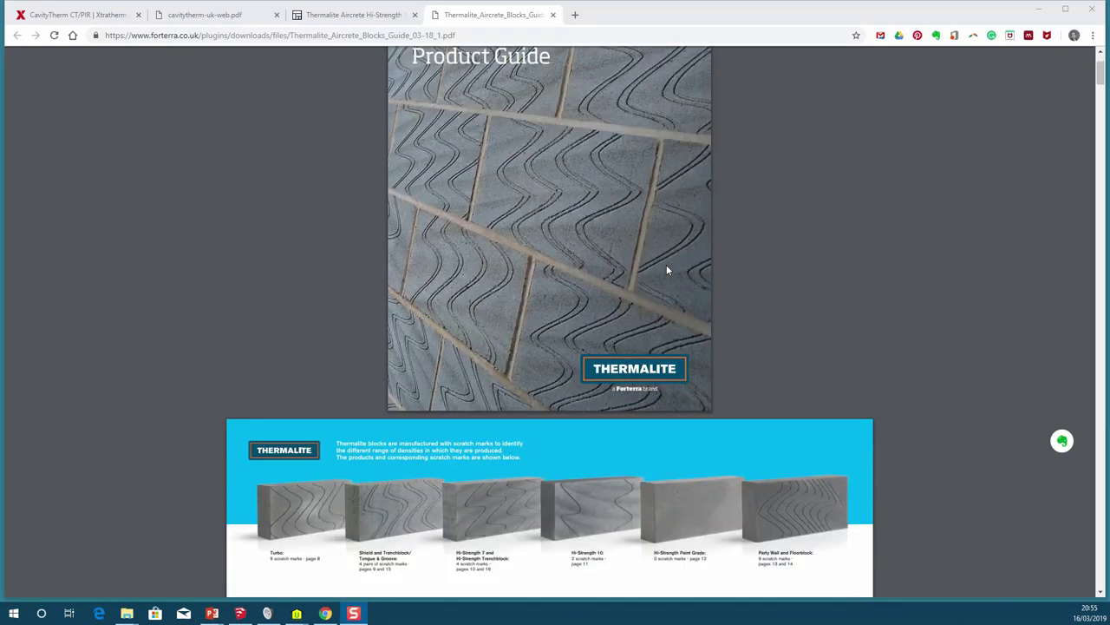
scroll(666, 269, down, 12)
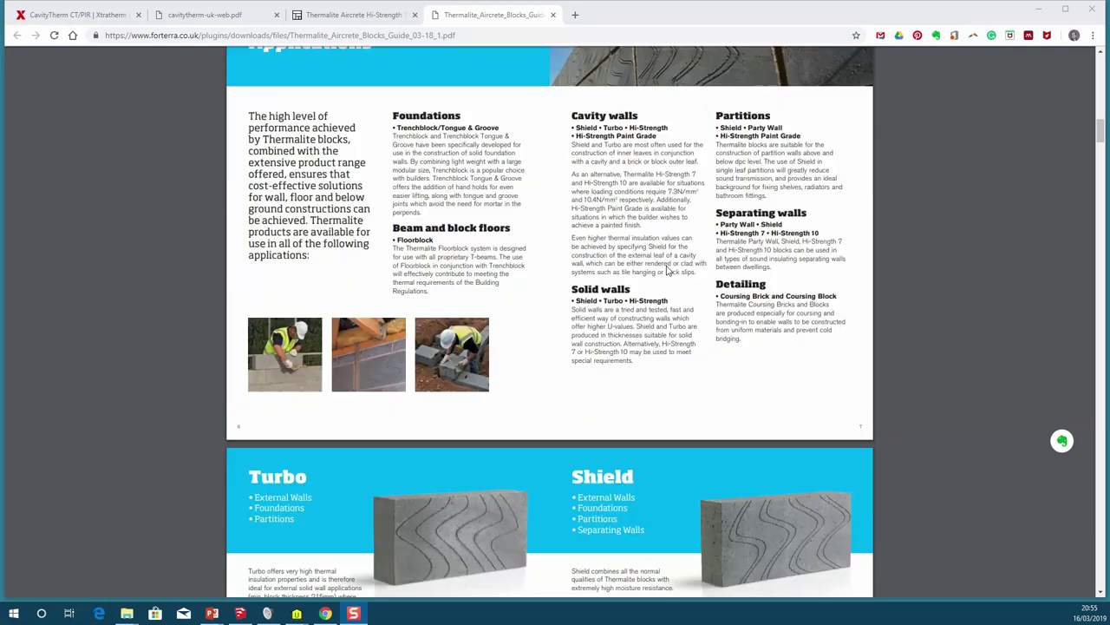
scroll(666, 270, down, 8)
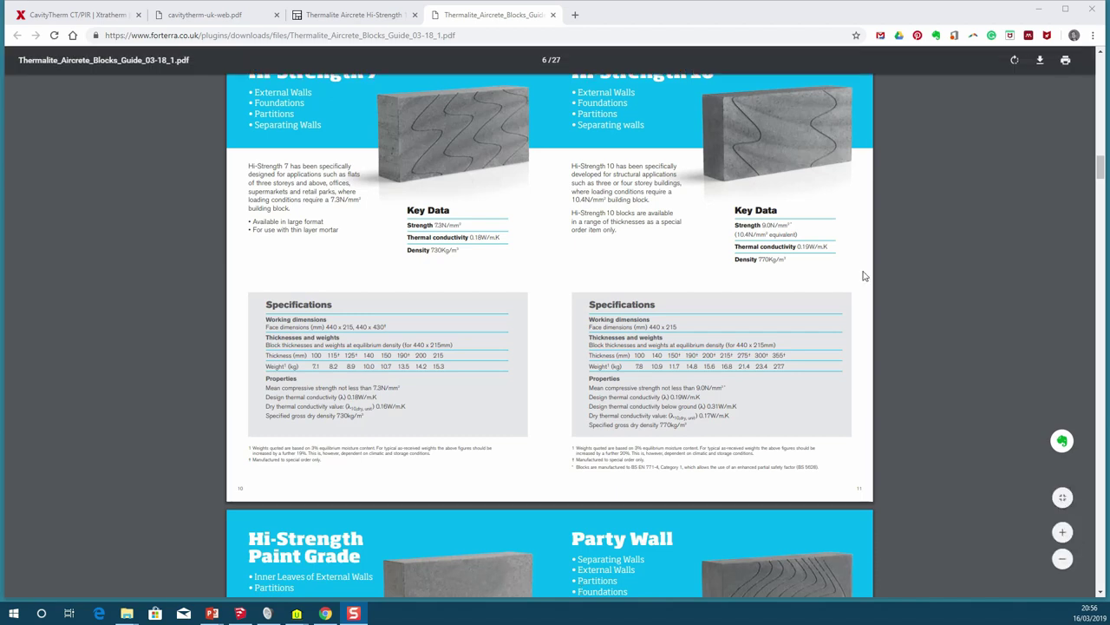
Step: Zoom in on the Hi-Strength 7 page and highlight its 0.18 W/m.K thermal conductivity
click(1064, 533)
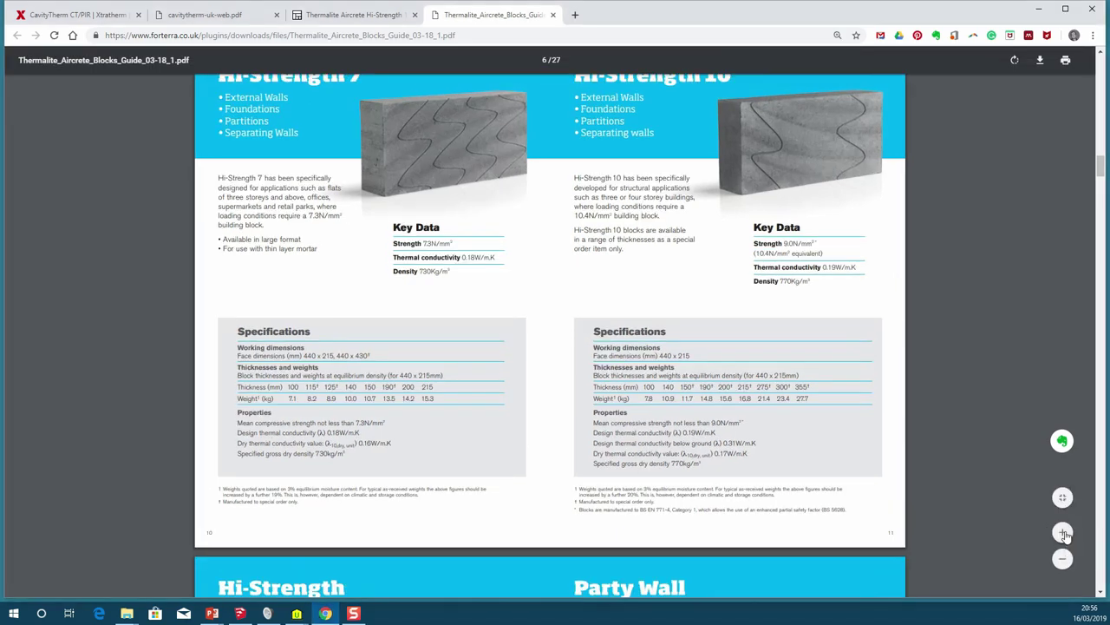
click(1064, 534)
click(1064, 533)
click(1066, 534)
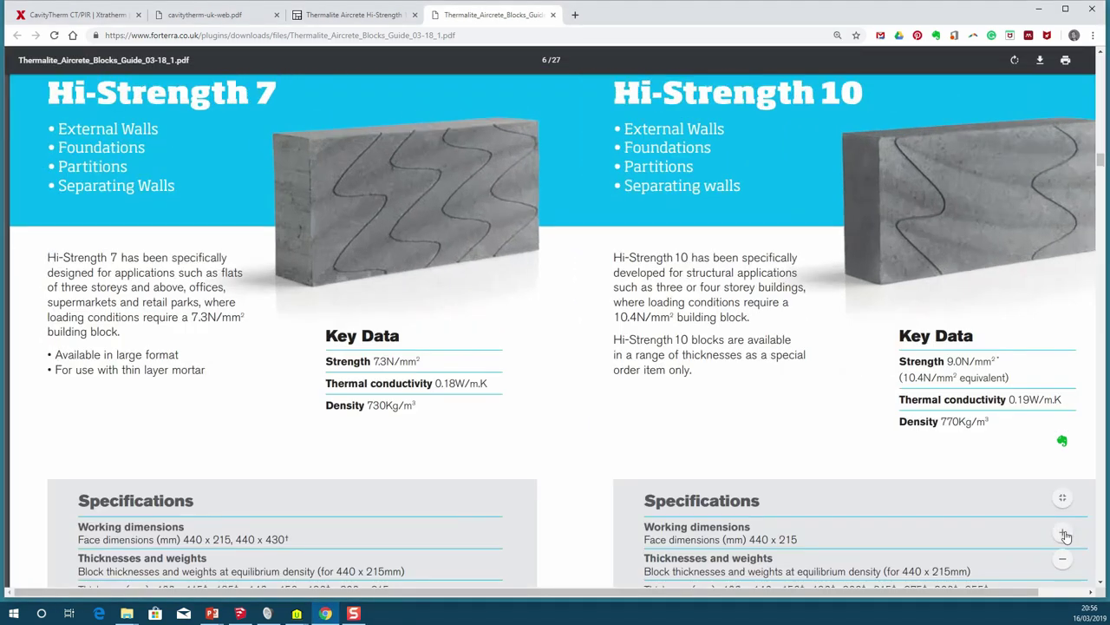
click(1066, 535)
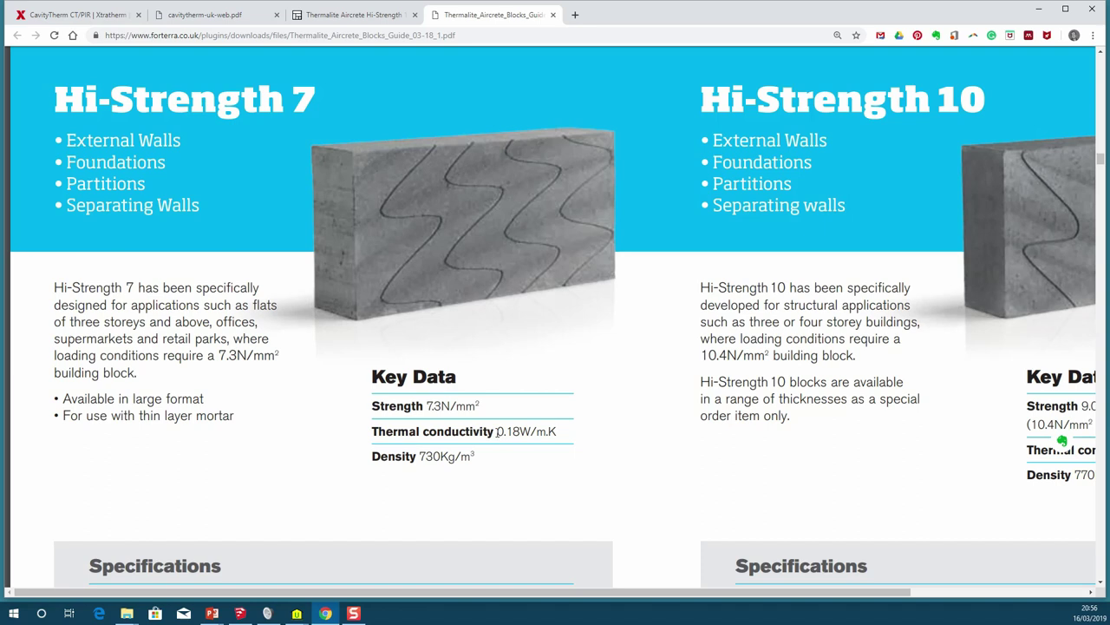
drag(496, 431, 580, 433)
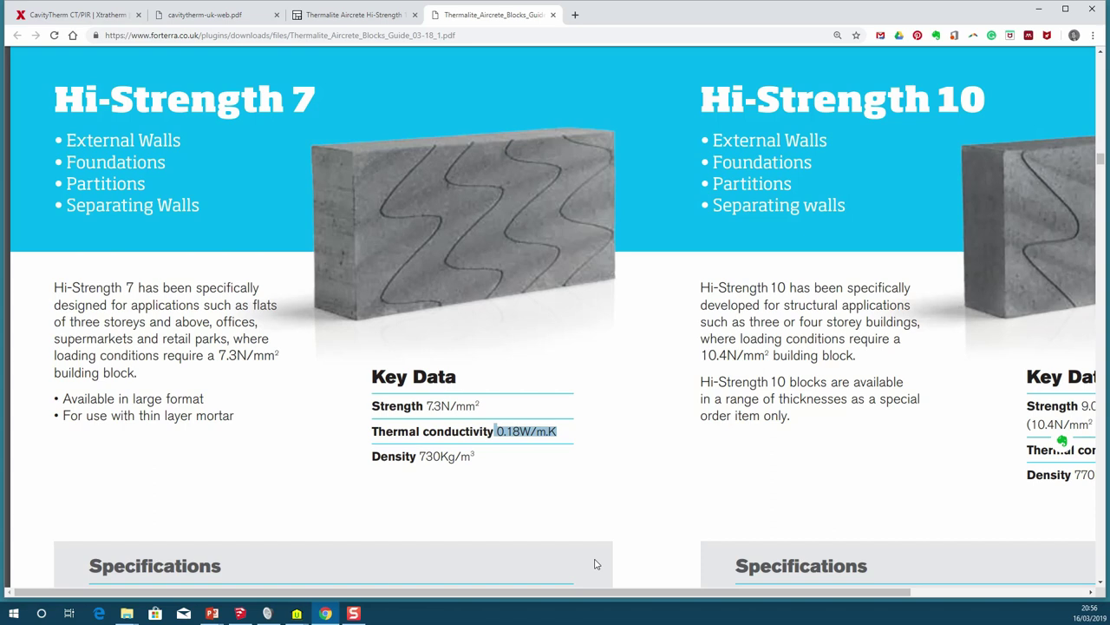
Step: In the Specifications, pick out the 100 mm block and its 0.18 W/m.K design conductivity
scroll(585, 482, down, 4)
scroll(583, 479, up, 1)
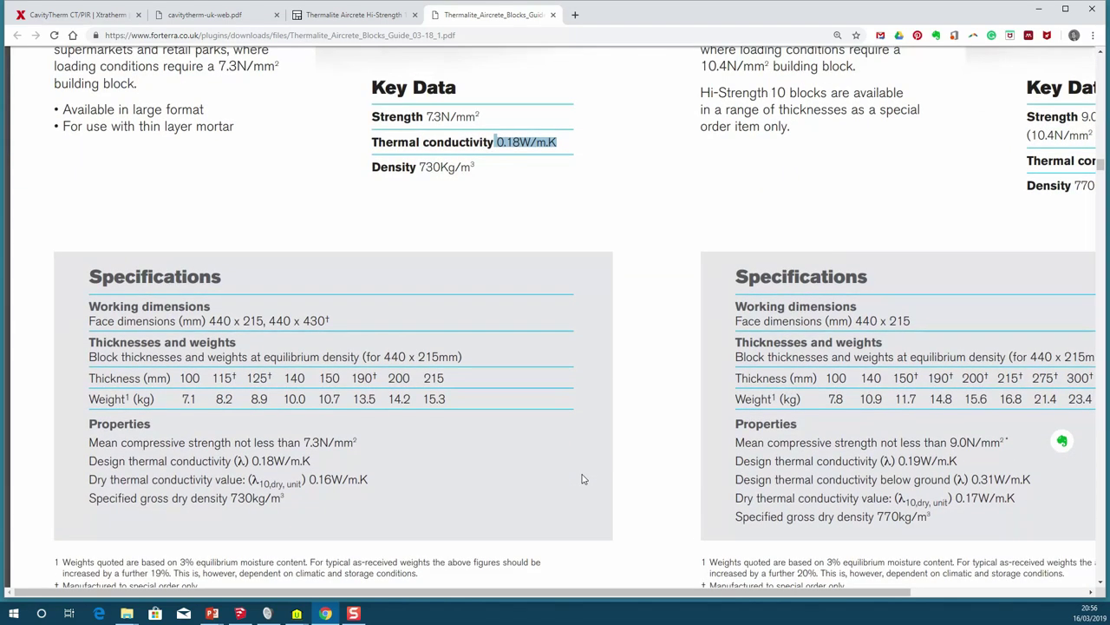
double_click(189, 378)
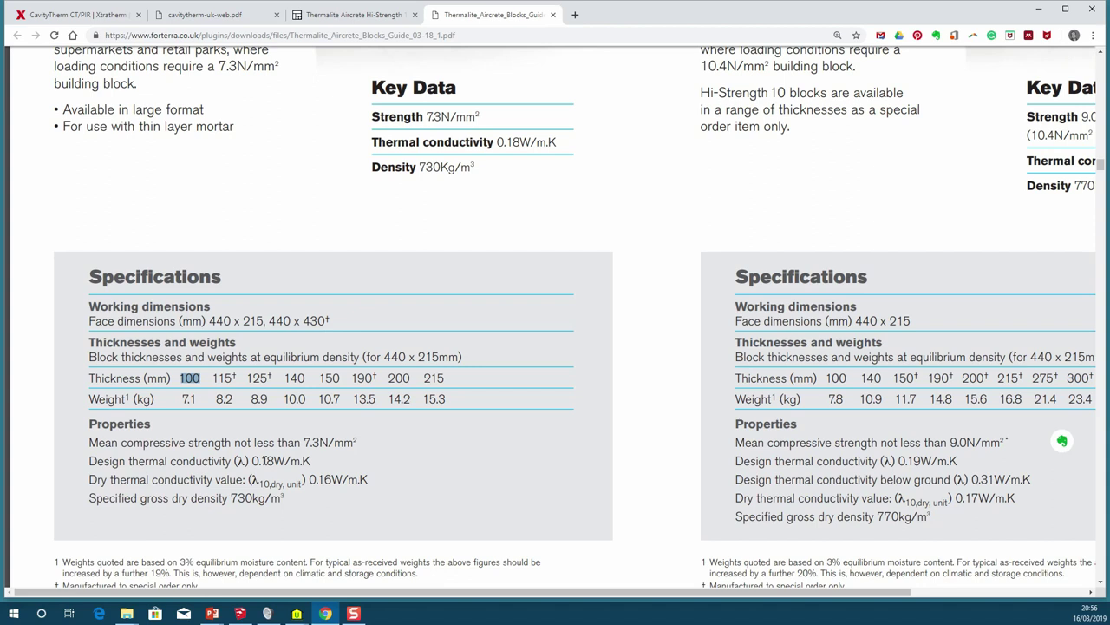
drag(250, 461, 311, 461)
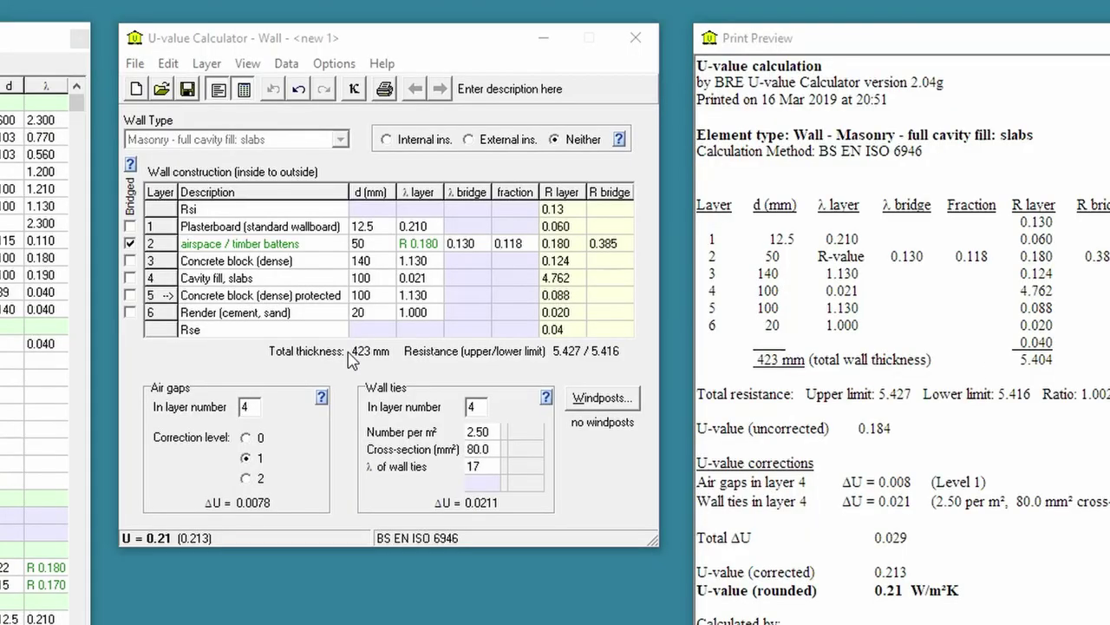
Step: Enter λ 0.18 for the block layers 3 and 5, bringing U to 0.17 W/m²K
click(432, 260)
click(401, 260)
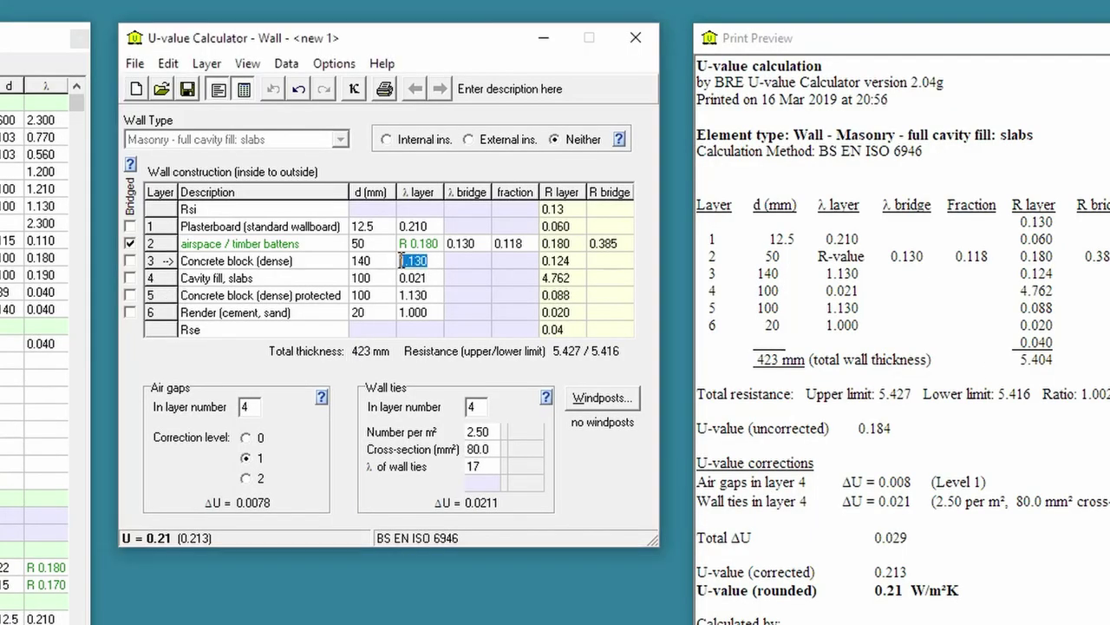
text(0.18)
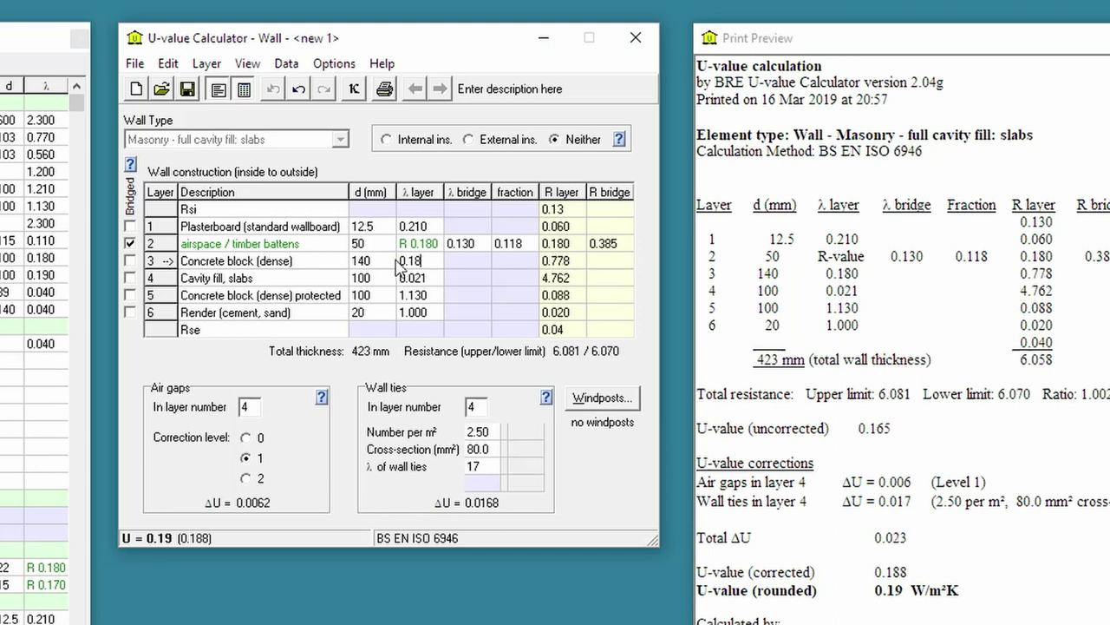
click(418, 294)
click(420, 295)
text(0.18)
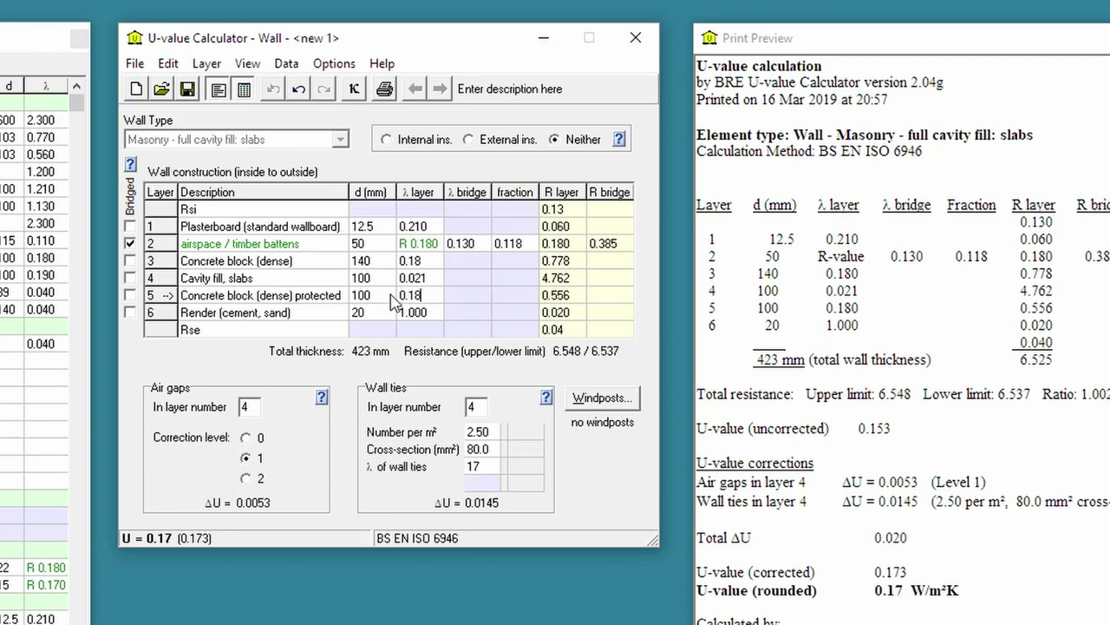
click(421, 262)
drag(303, 258, 164, 261)
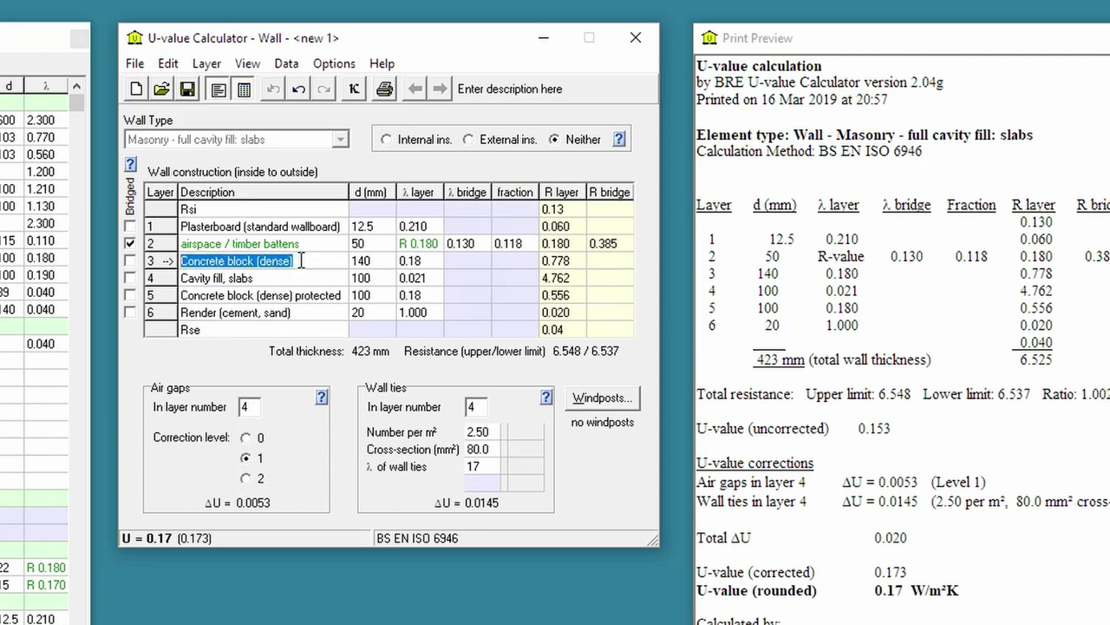
drag(302, 260, 176, 264)
click(922, 588)
drag(872, 587, 964, 586)
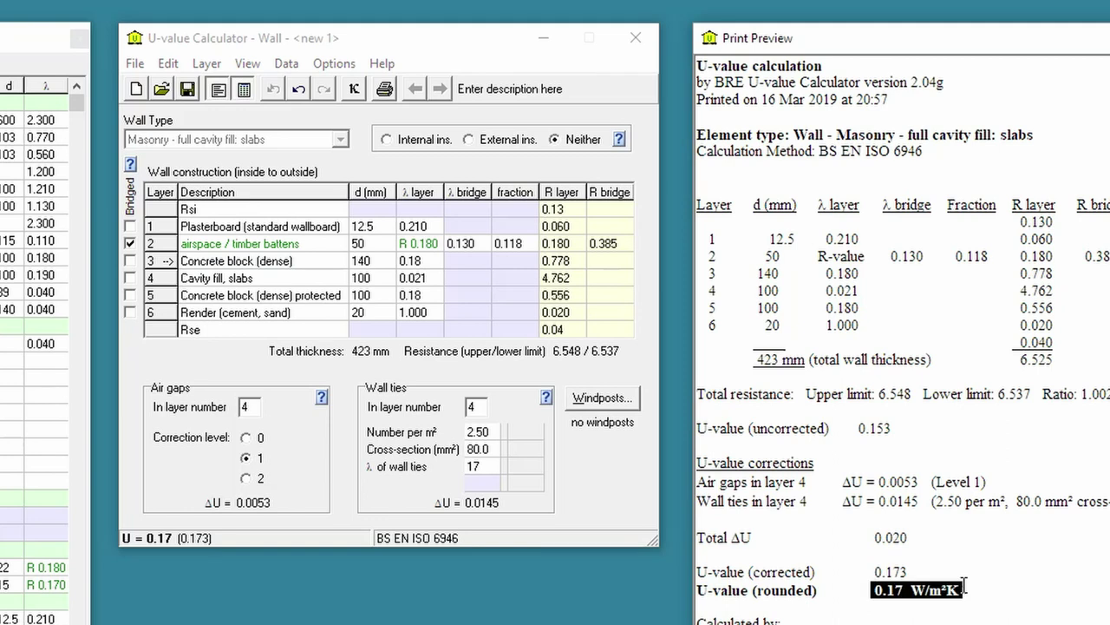